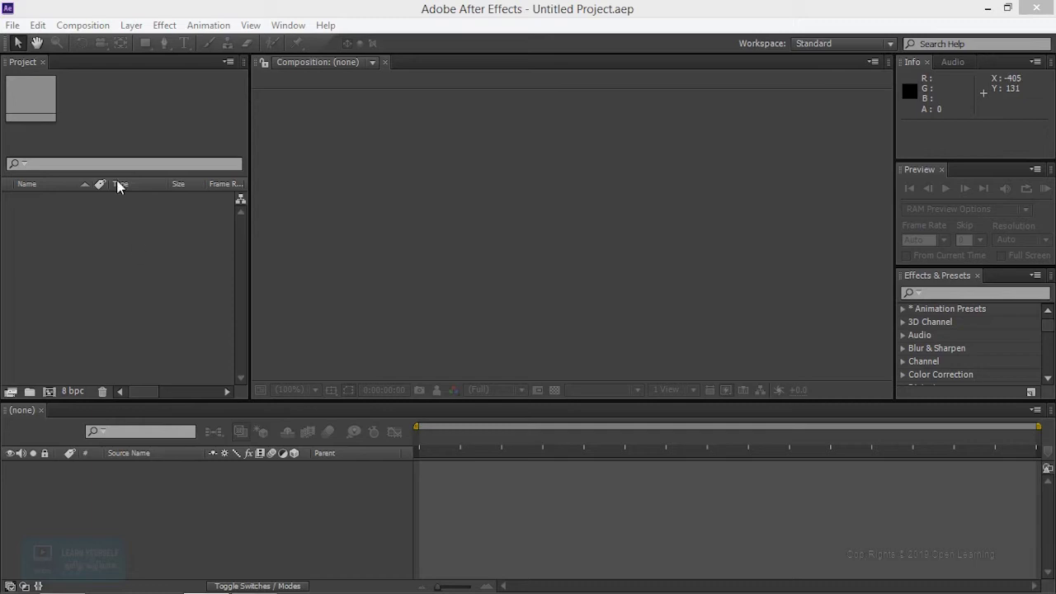
- Browse the import dialog to F:\Project_CarModel\images\RenderCam1\ColorPass\MasterBeauty
left_click(91, 304)
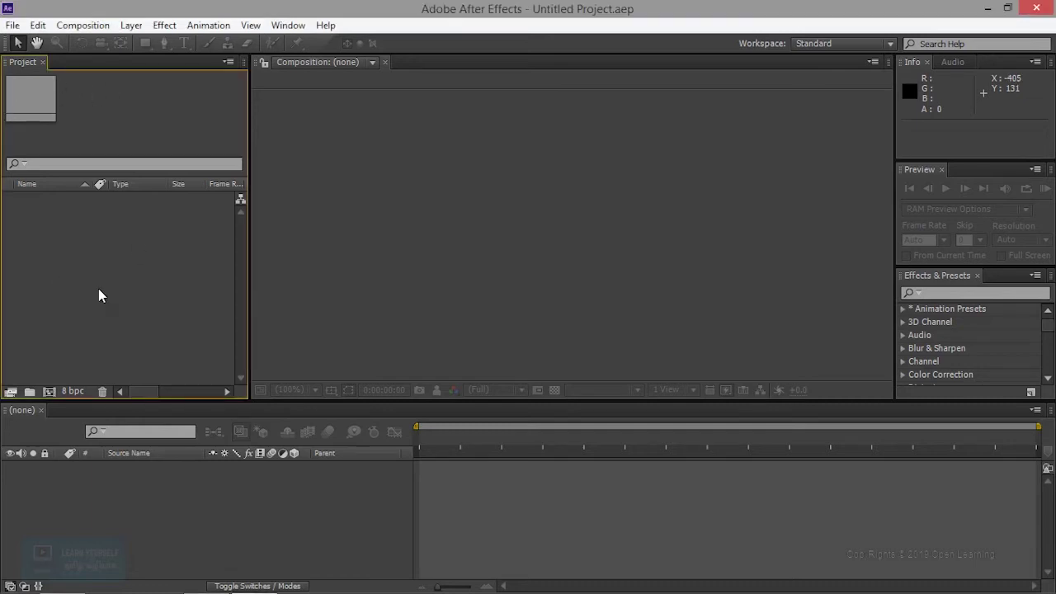
double_click(98, 289)
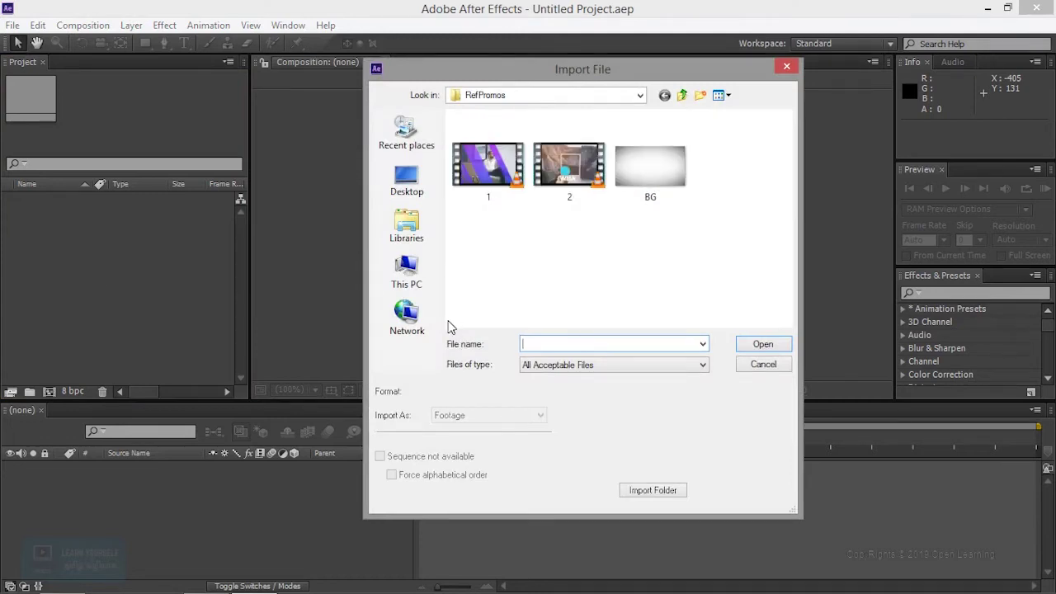
left_click(410, 277)
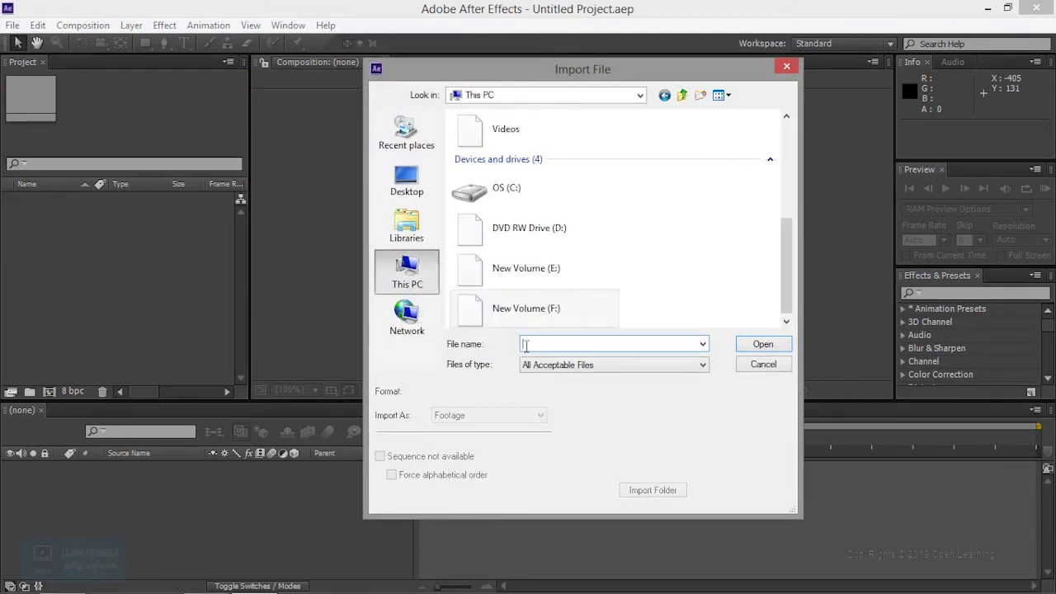
double_click(565, 305)
scroll(565, 305, "down", 4)
scroll(564, 305, "down", 2)
double_click(528, 180)
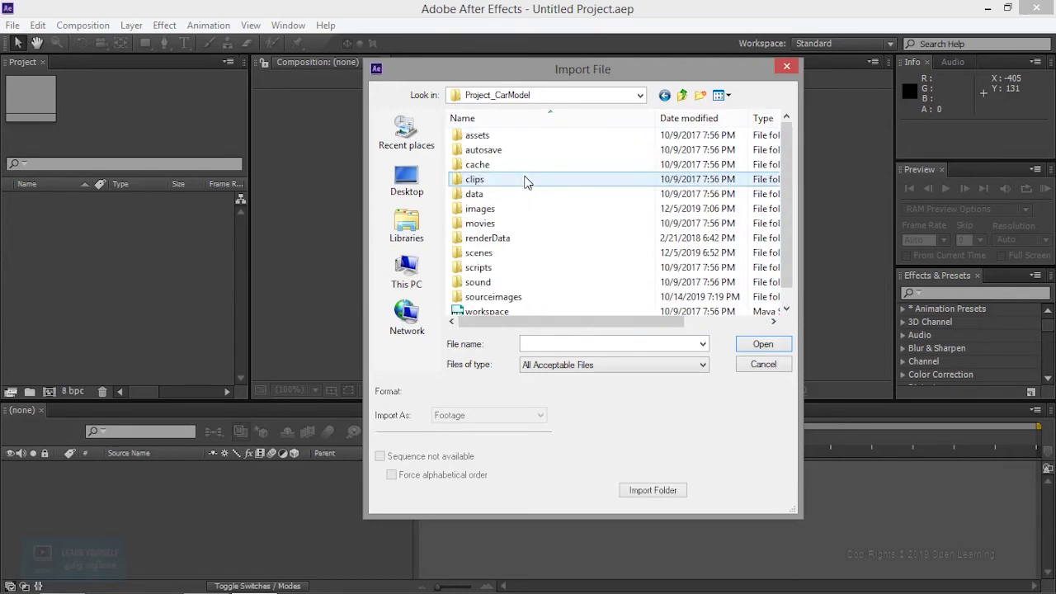
double_click(483, 209)
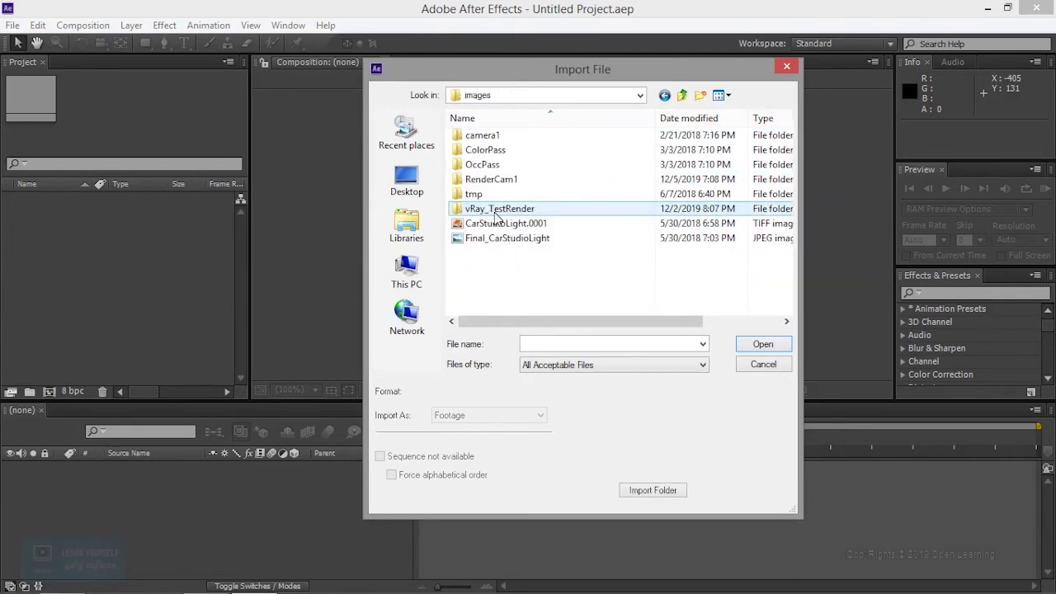
double_click(500, 152)
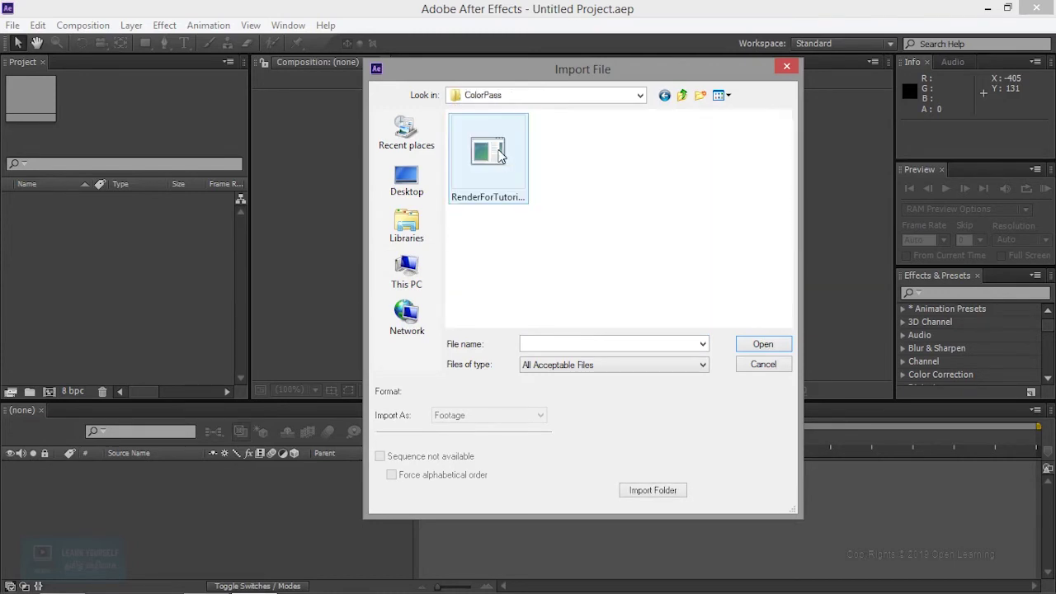
left_click(682, 95)
double_click(496, 174)
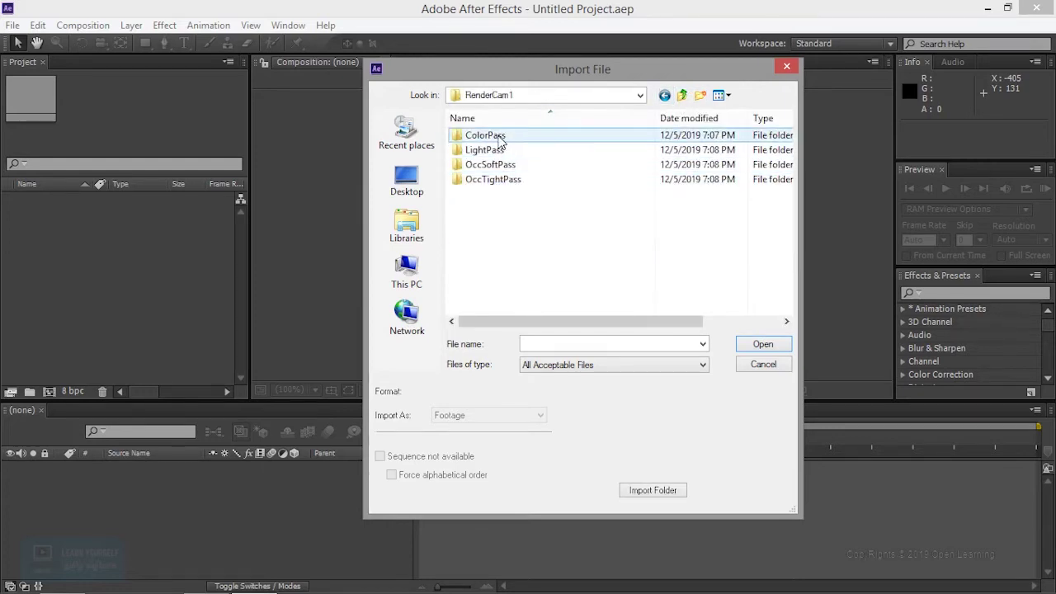
double_click(492, 136)
double_click(495, 227)
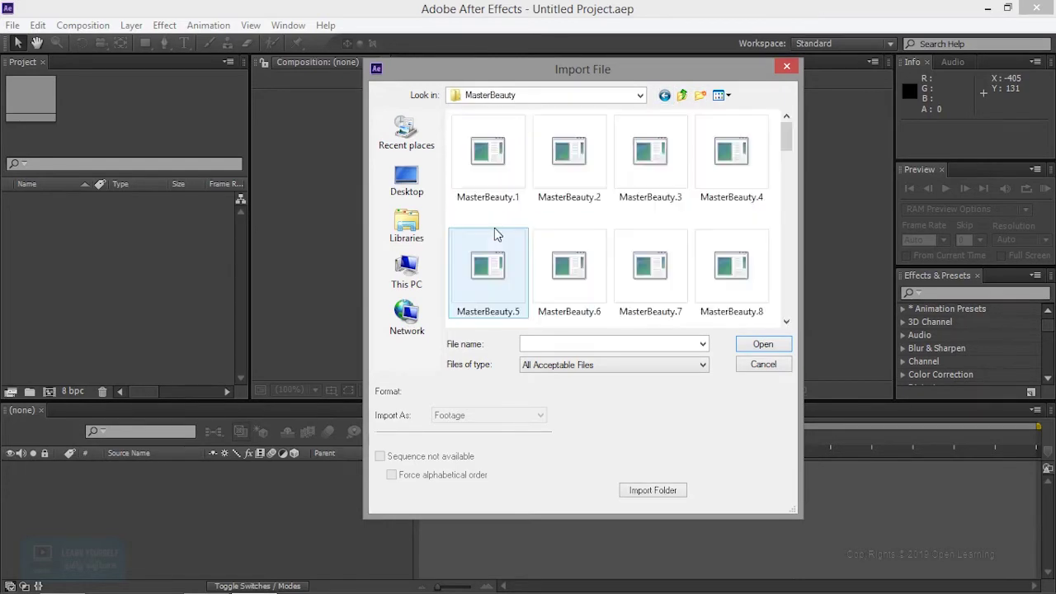
- Import MasterBeauty.1 as Footage with OpenEXR Sequence enabled
left_click(490, 157)
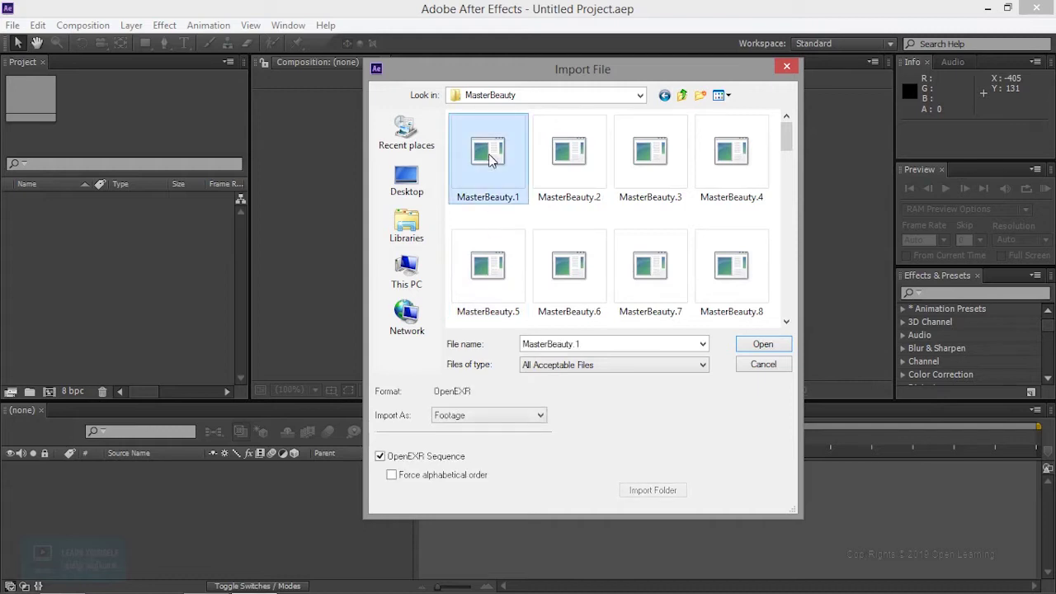
left_click(474, 417)
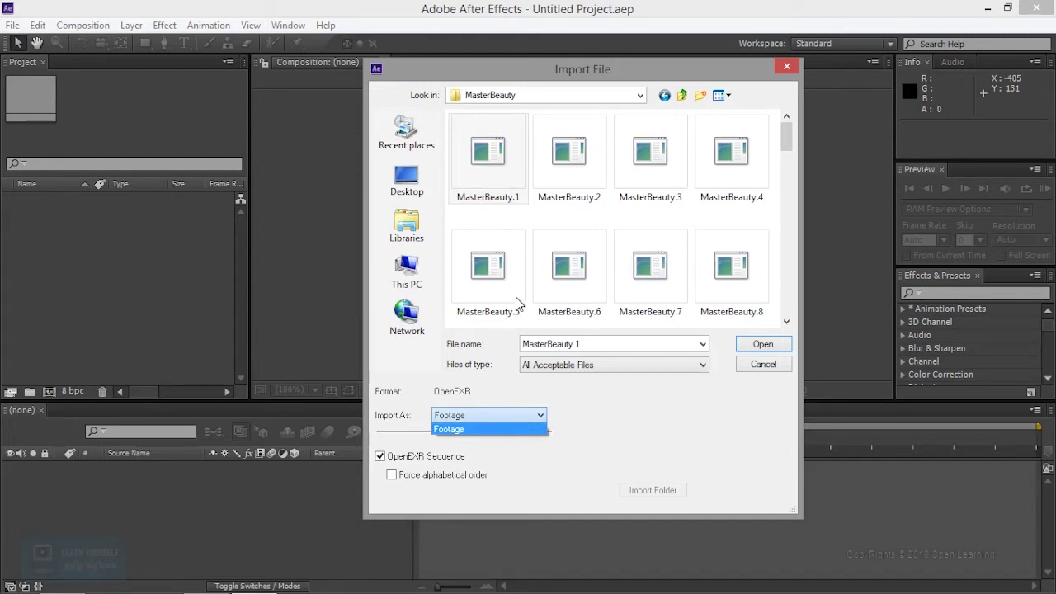
left_click(411, 461)
left_click(411, 462)
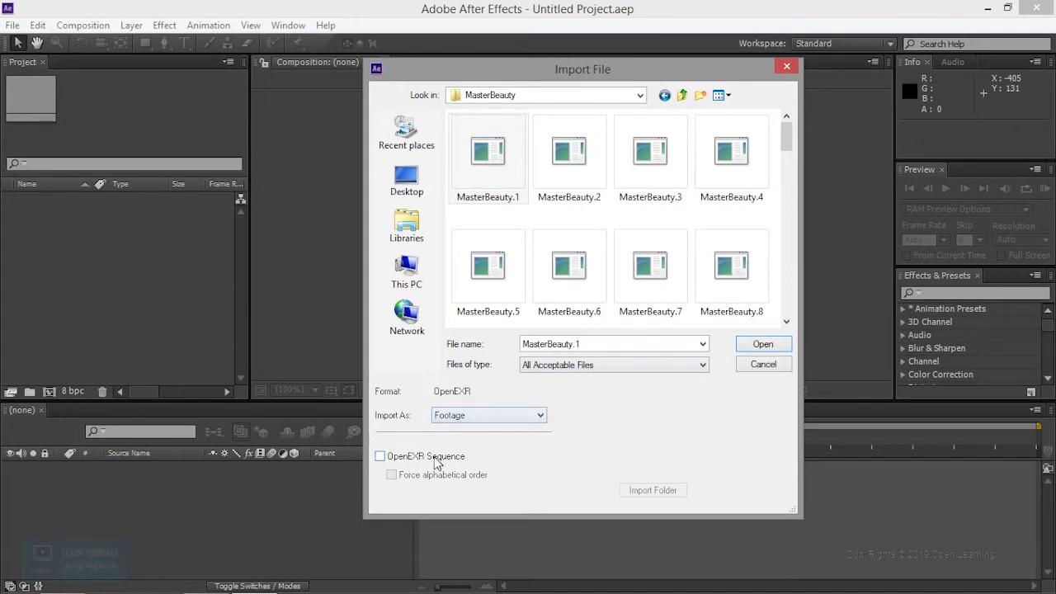
left_click(425, 463)
left_click(506, 157)
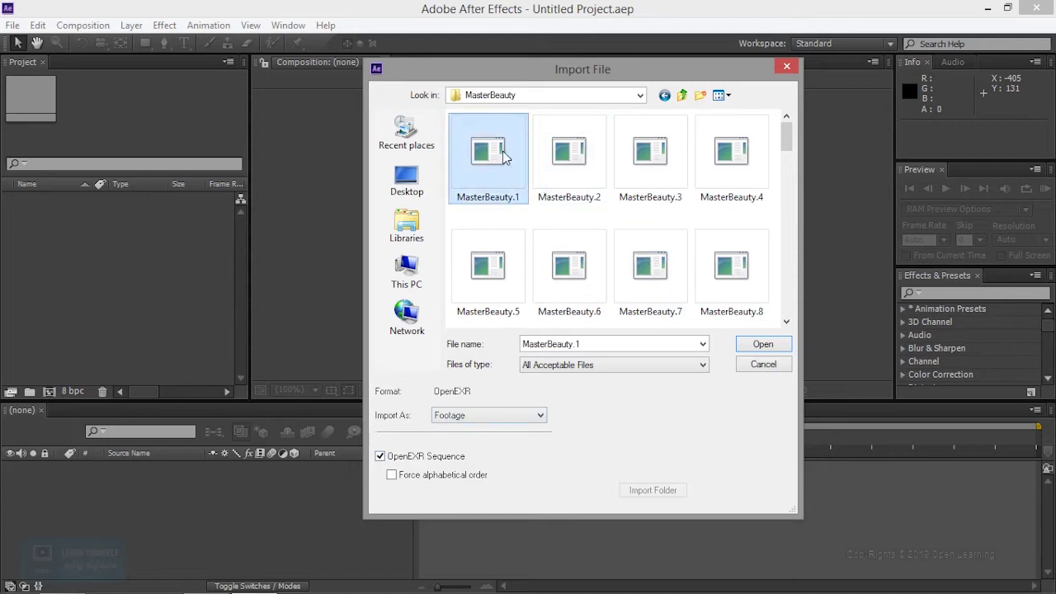
left_click(761, 346)
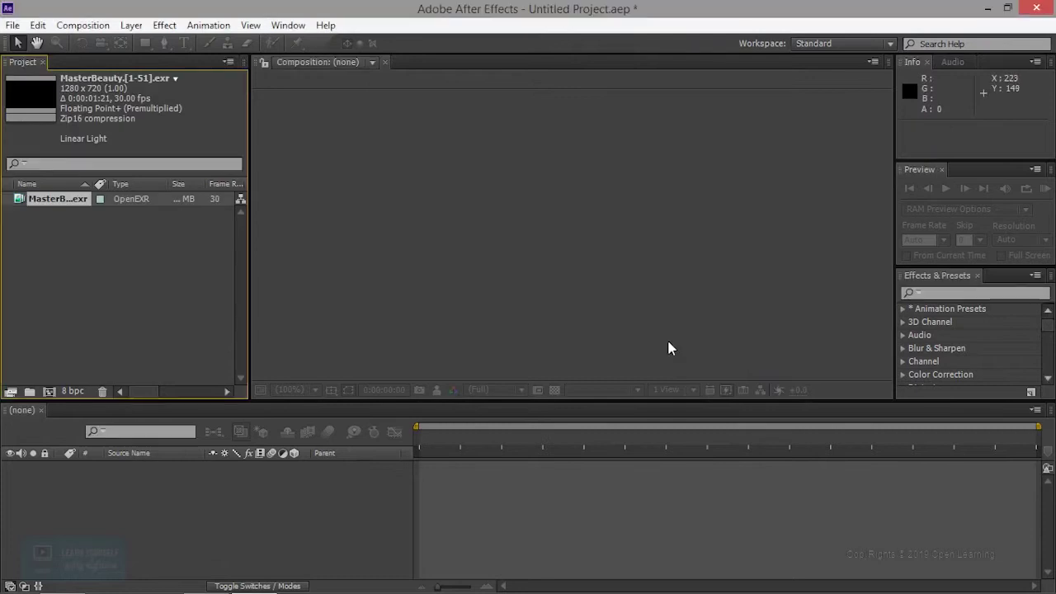
- Rename the imported footage to MasterBeauty
right_click(73, 204)
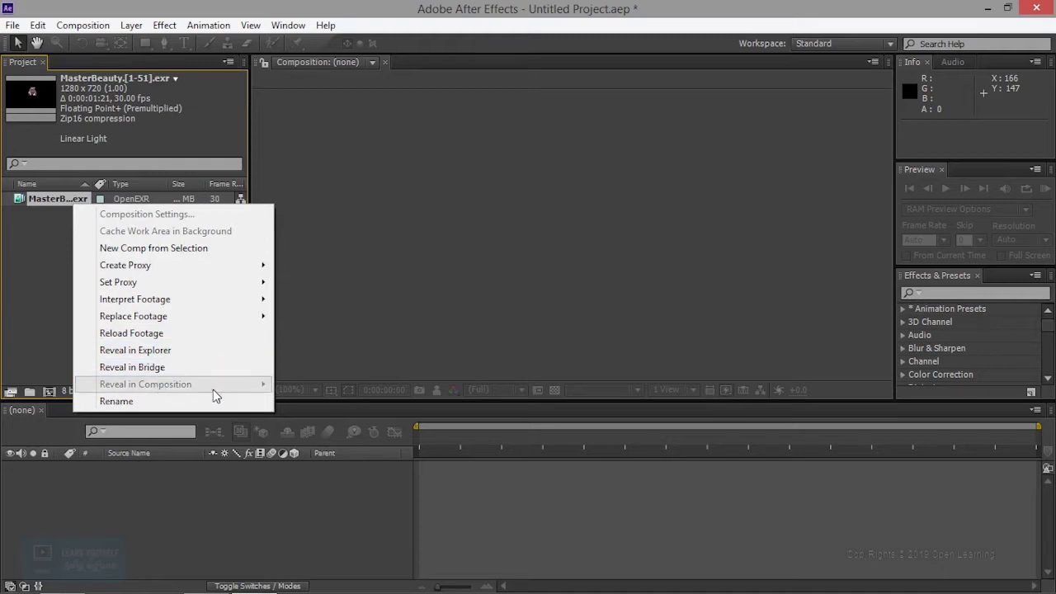
left_click(172, 402)
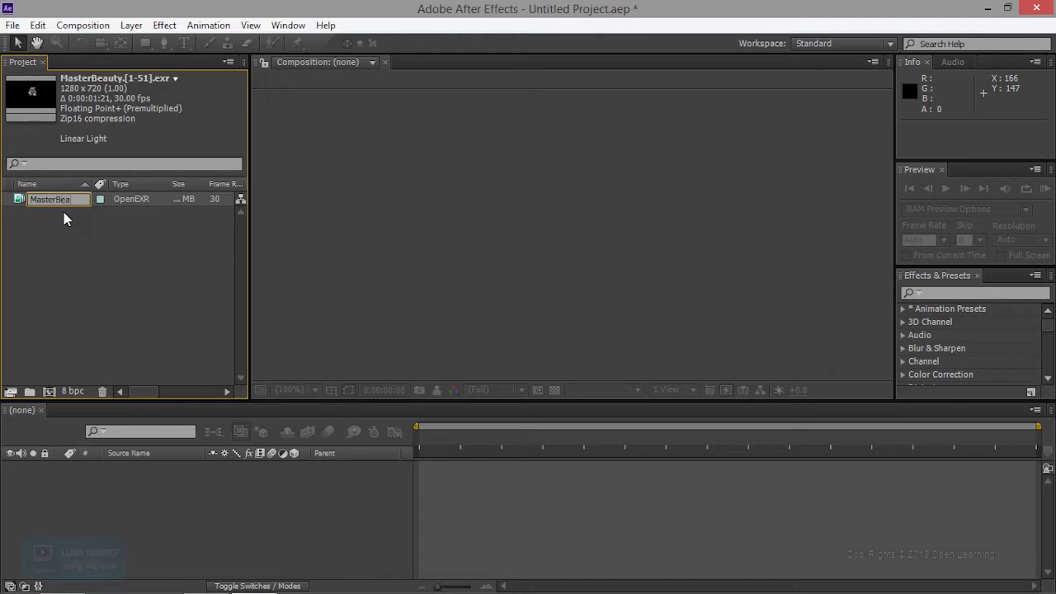
key("Return")
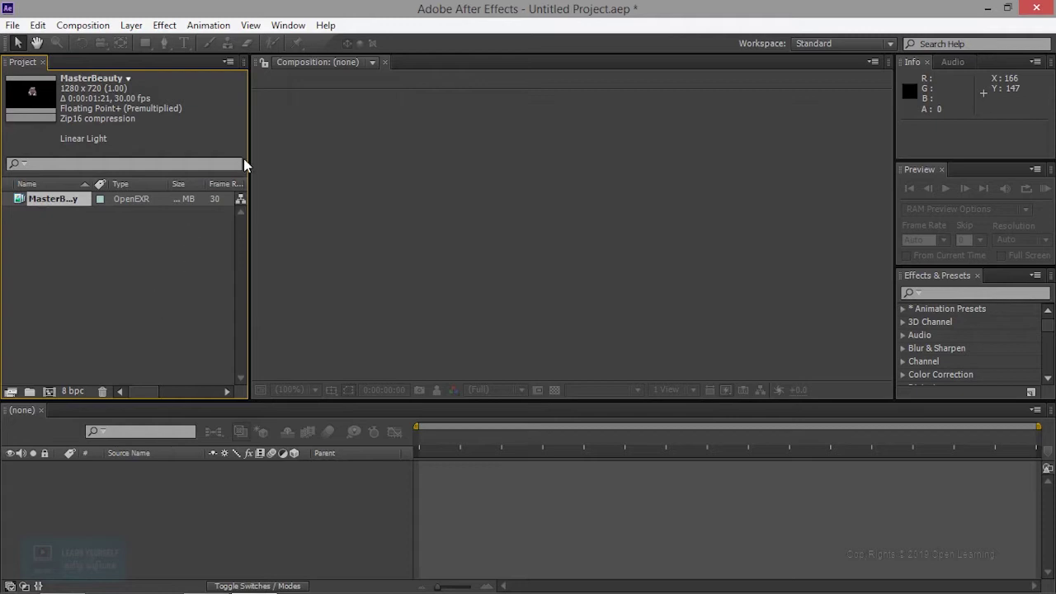
- Widen the Project panel and its Name column, then reopen the import dialog
left_click_drag(252, 160, 352, 154)
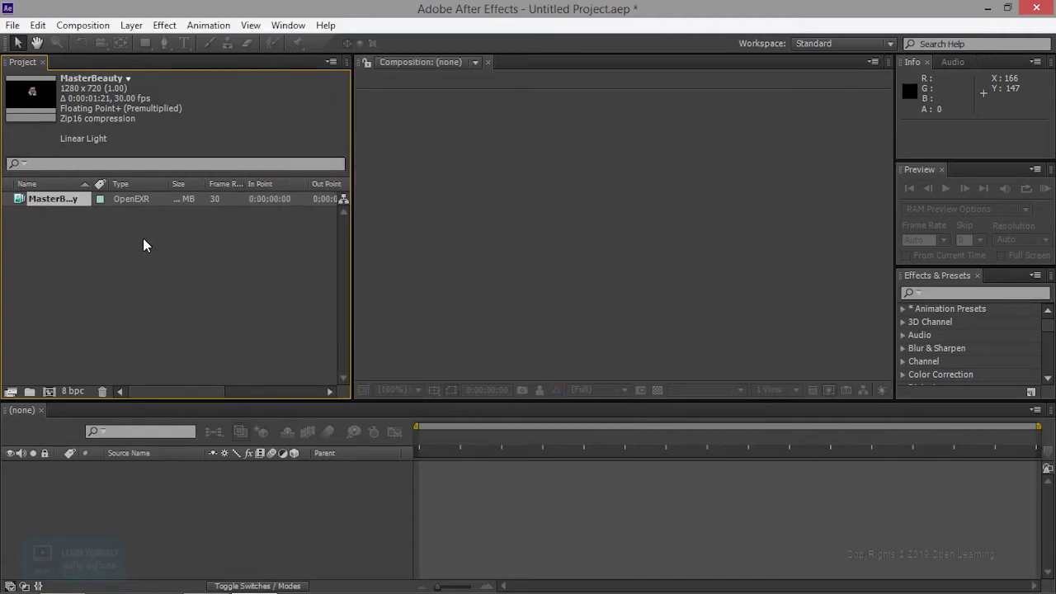
mouse_move(97, 190)
left_mouse_down()
mouse_move(162, 190)
mouse_move(146, 190)
left_mouse_up()
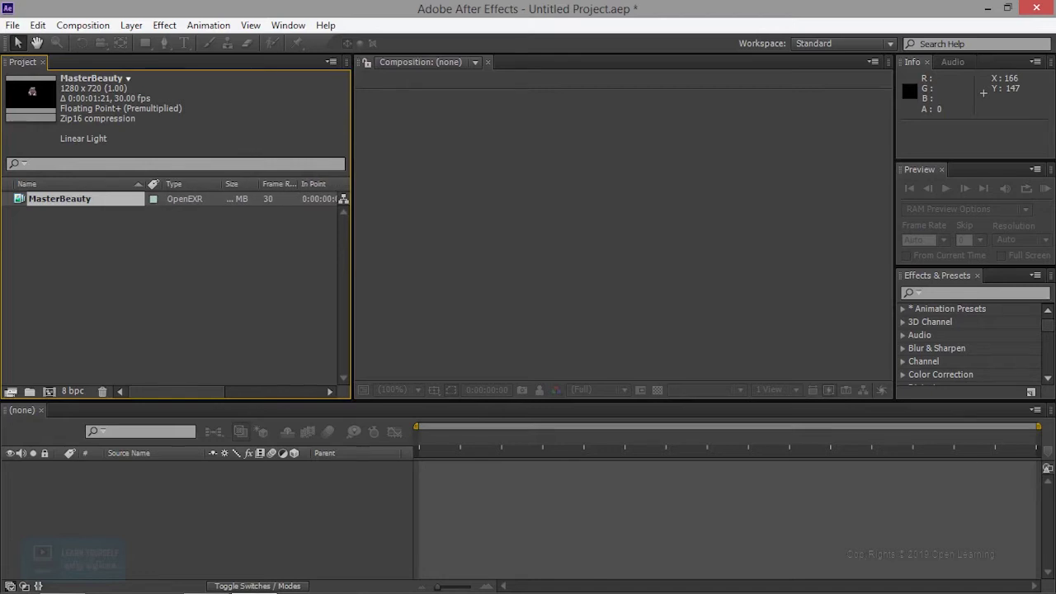
double_click(157, 272)
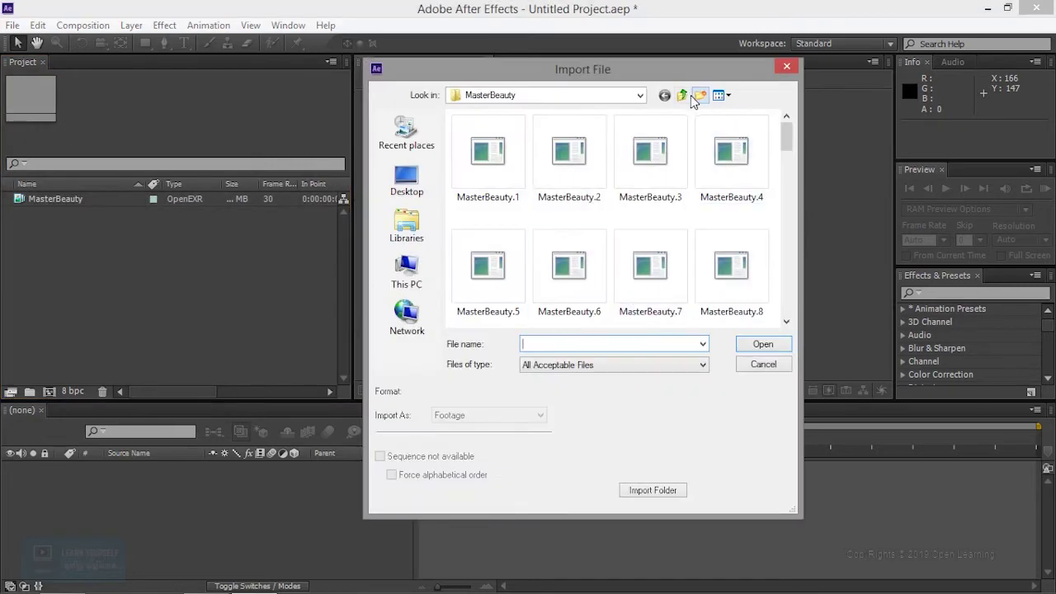
- Import the Car_Depth EXR sequence from the ColorPass folder
left_click(682, 95)
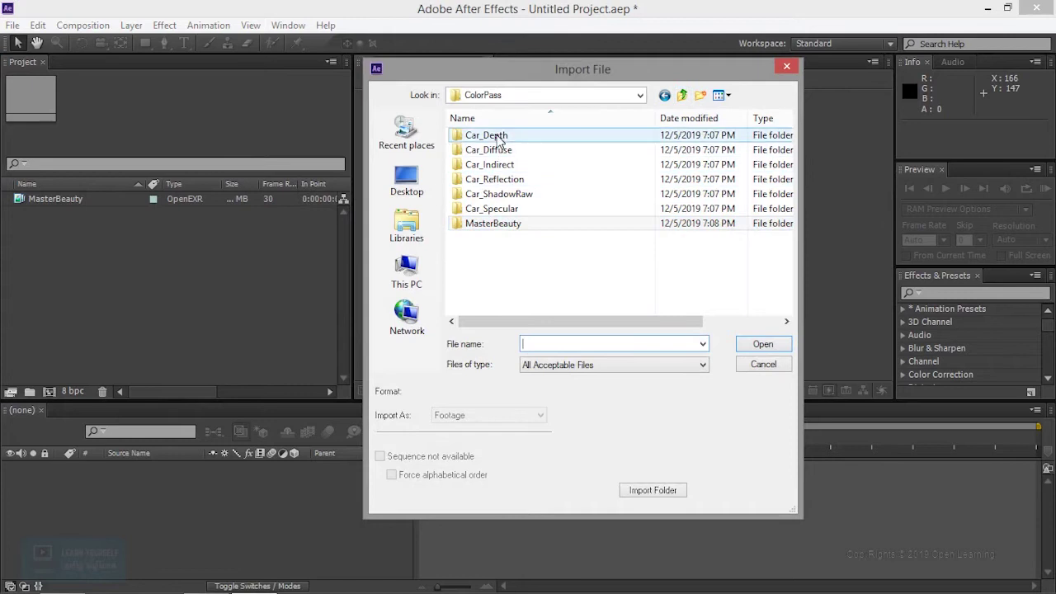
double_click(499, 138)
left_click(495, 165)
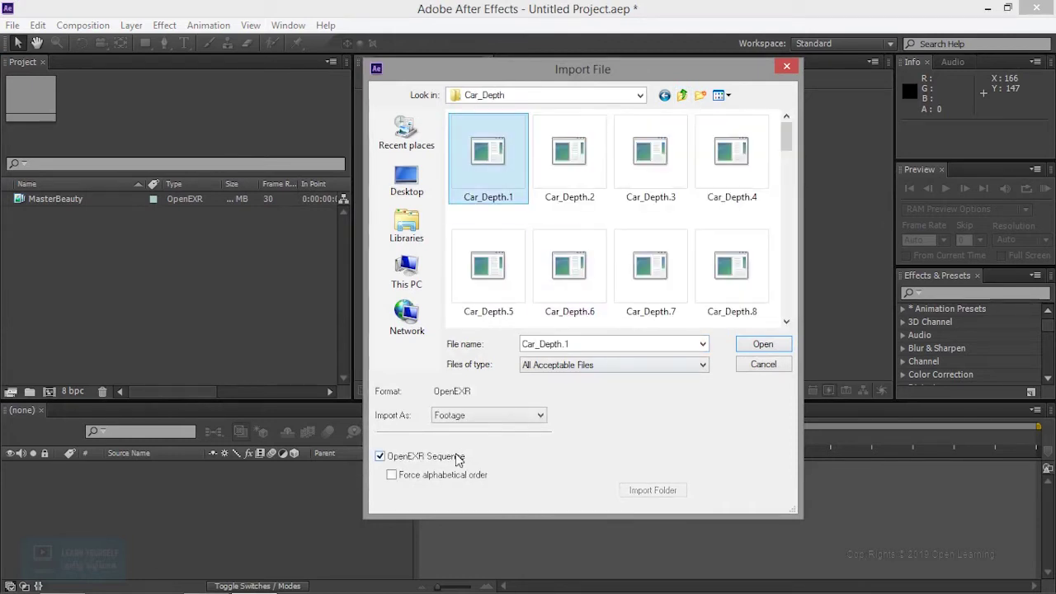
left_click(763, 345)
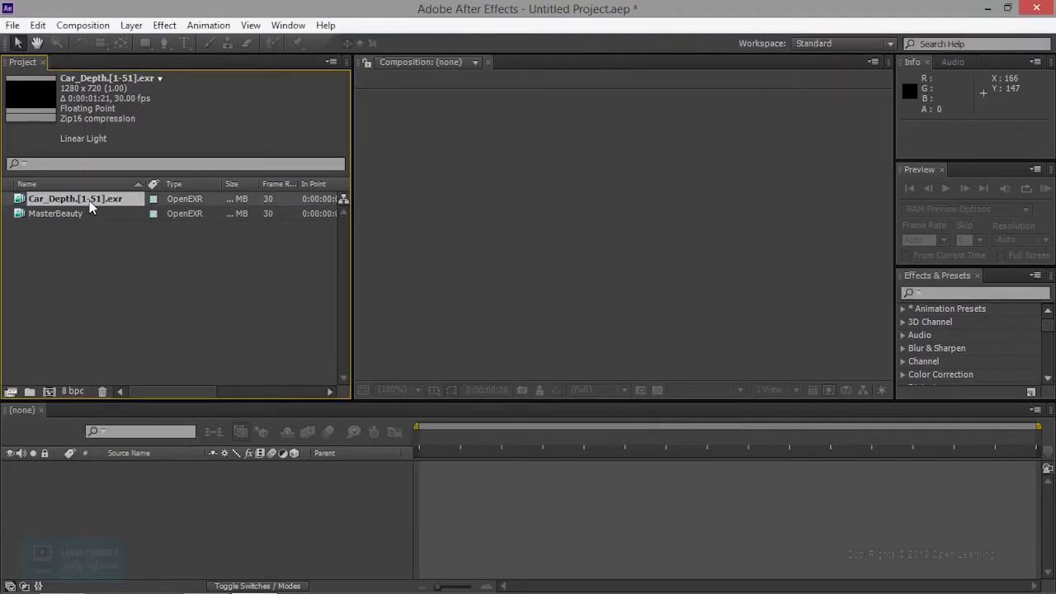
- Import the Car_Diffuse EXR sequence
double_click(148, 245)
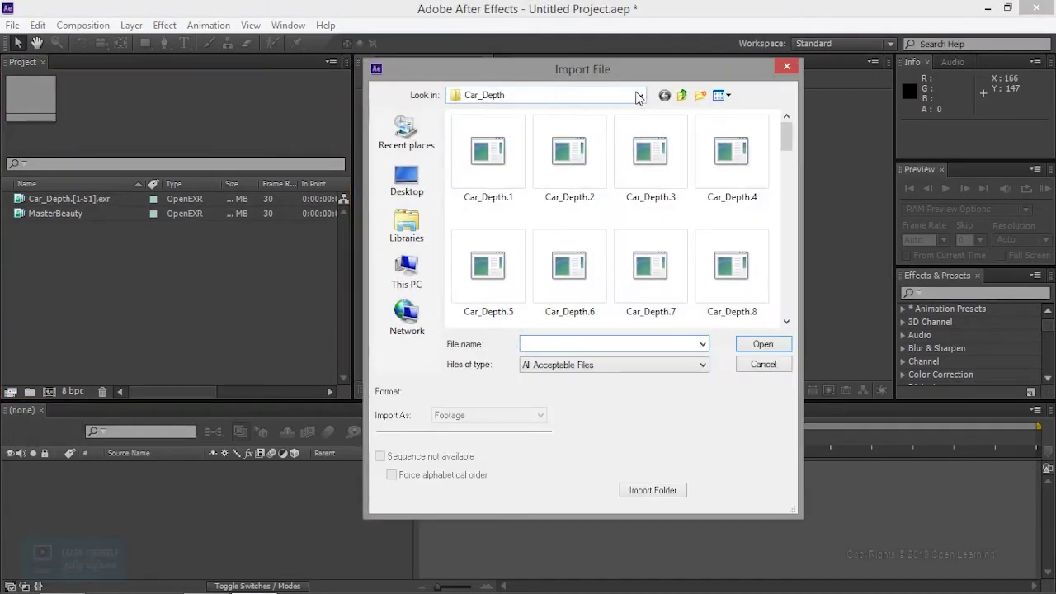
left_click(682, 95)
double_click(487, 149)
left_click(491, 153)
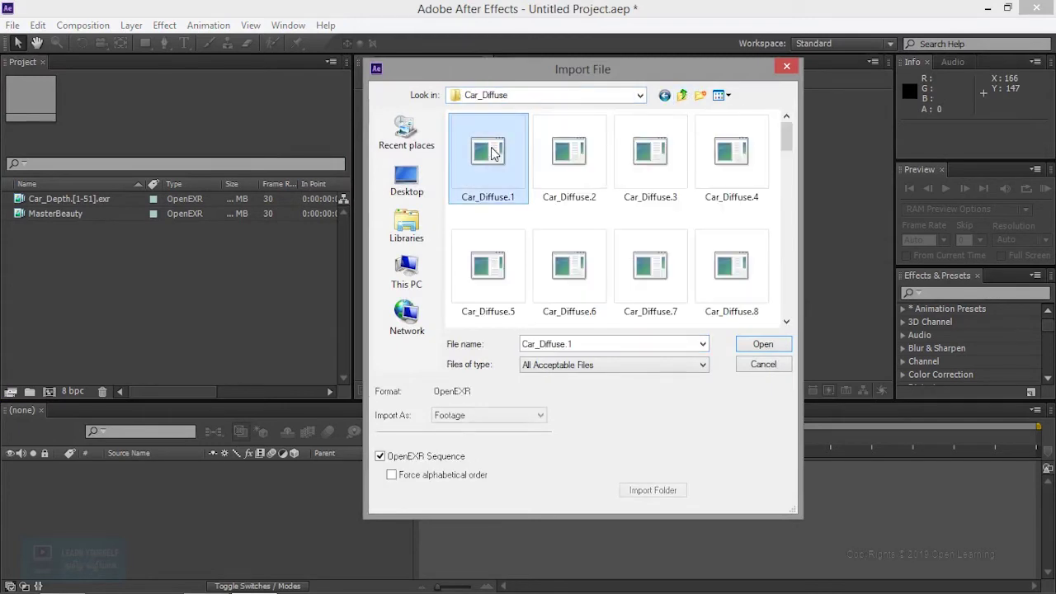
left_click(758, 346)
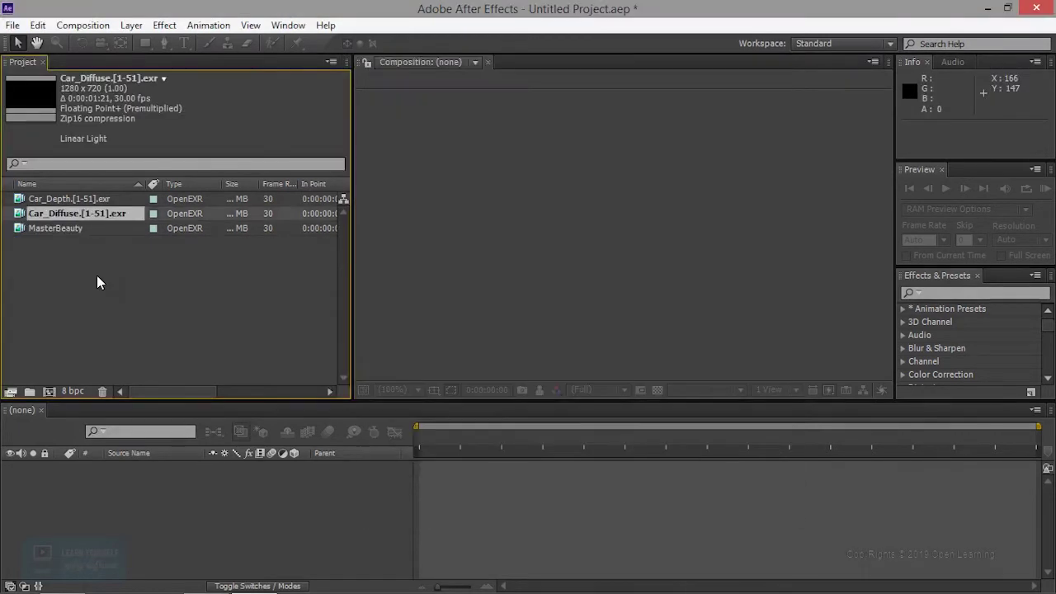
- Import the Car_Indirect EXR sequence
double_click(96, 281)
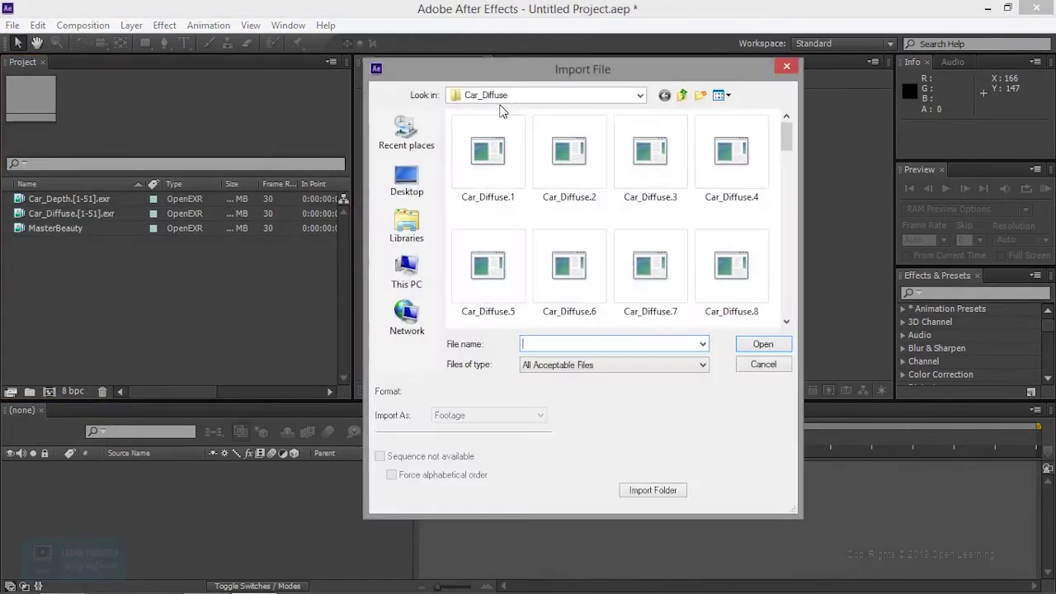
left_click(681, 95)
left_click(495, 164)
double_click(495, 165)
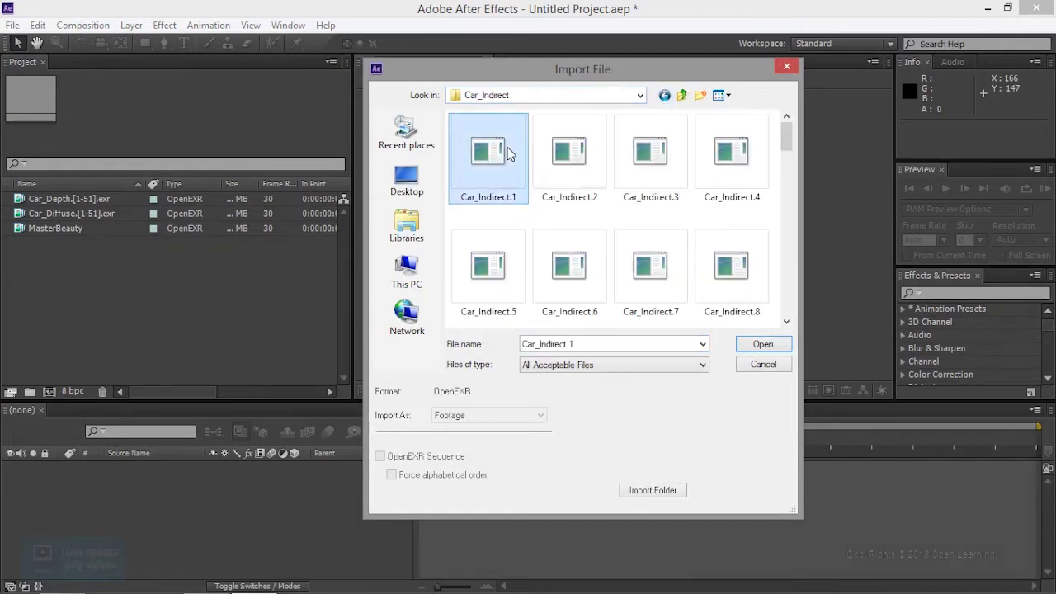
double_click(508, 154)
- Import the Car_Reflection EXR sequence
double_click(127, 308)
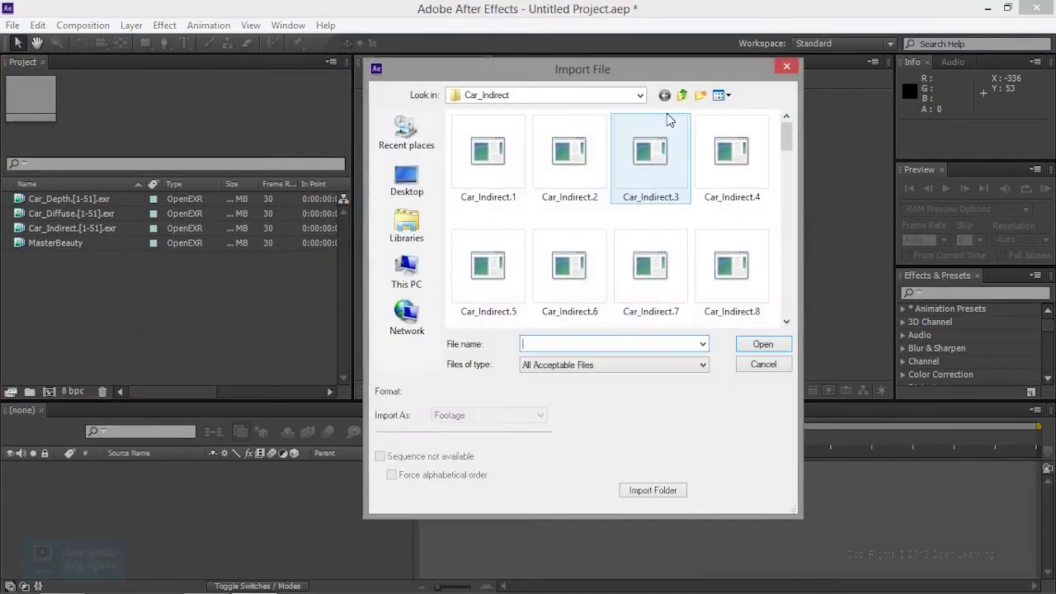
left_click(683, 95)
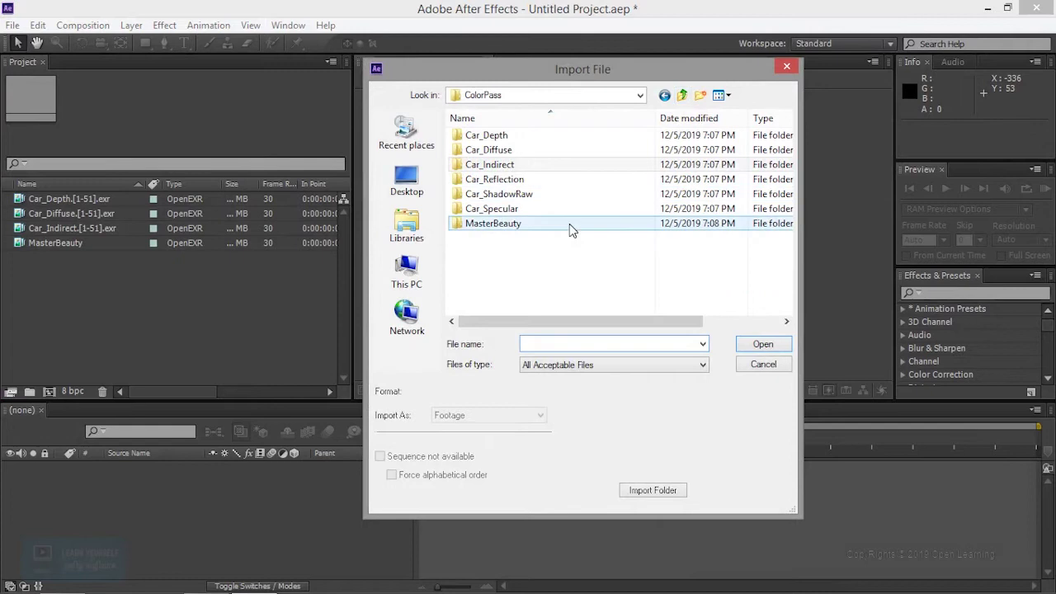
double_click(531, 176)
left_click(499, 169)
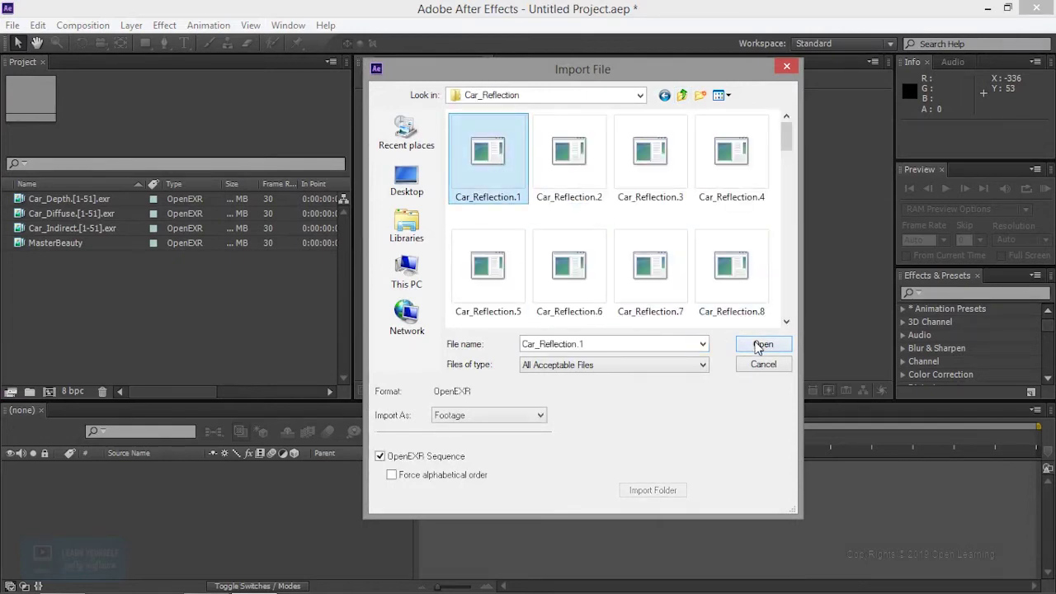
left_click(756, 346)
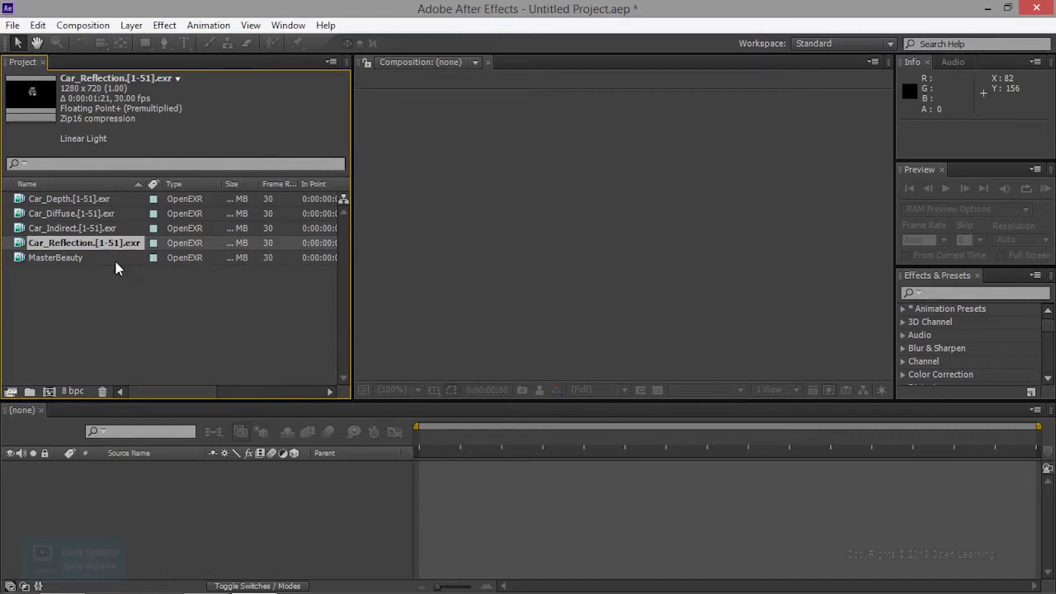
double_click(120, 319)
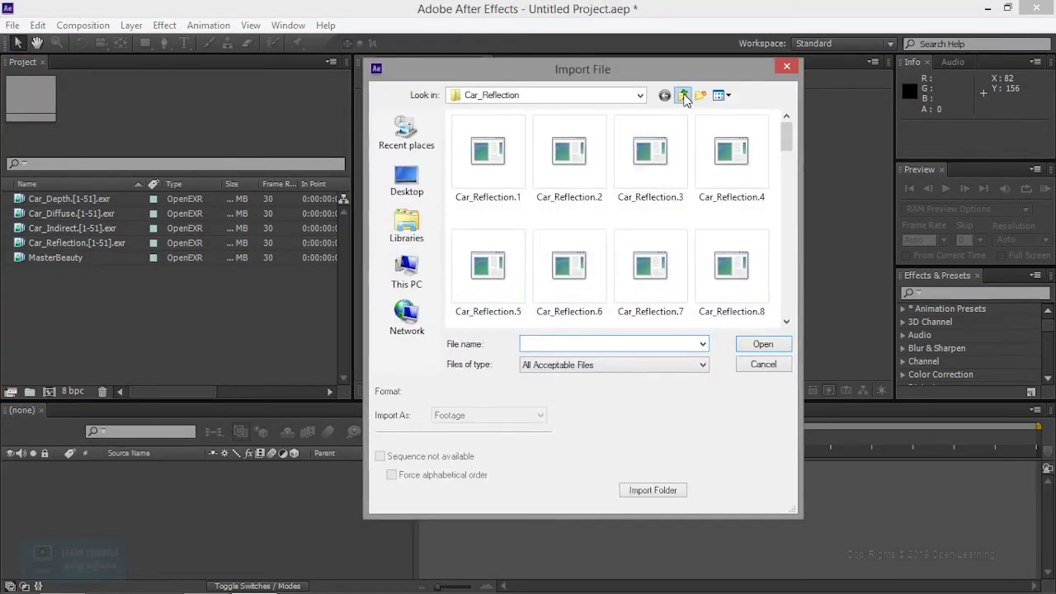
- Import the Car_ShadowRaw EXR sequence from ColorPass
left_click(681, 95)
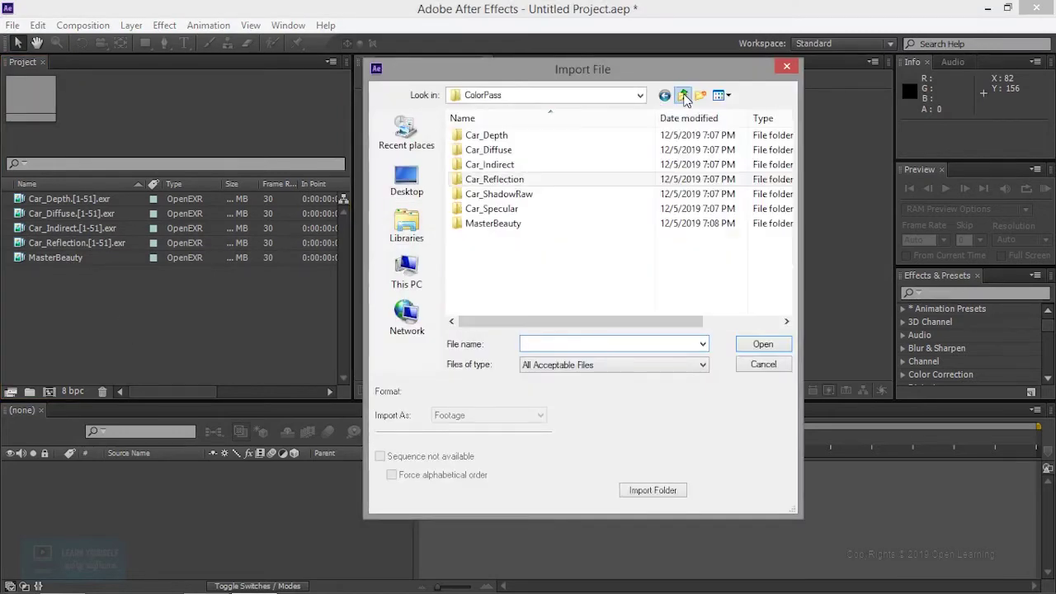
double_click(519, 194)
double_click(519, 198)
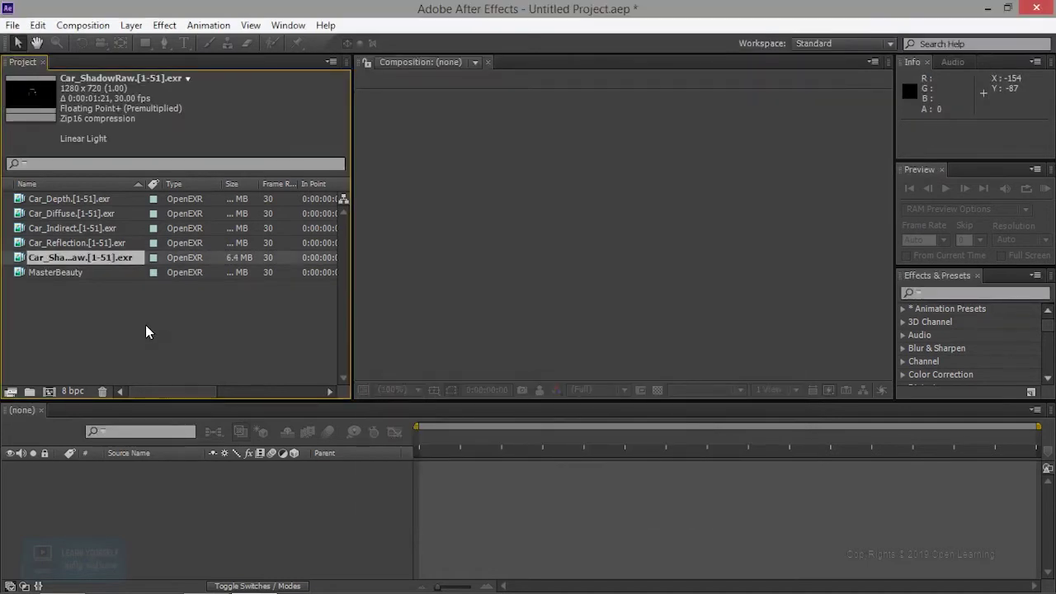
- Browse up to the sourceimages folder and import the BGImage.png picture
double_click(146, 326)
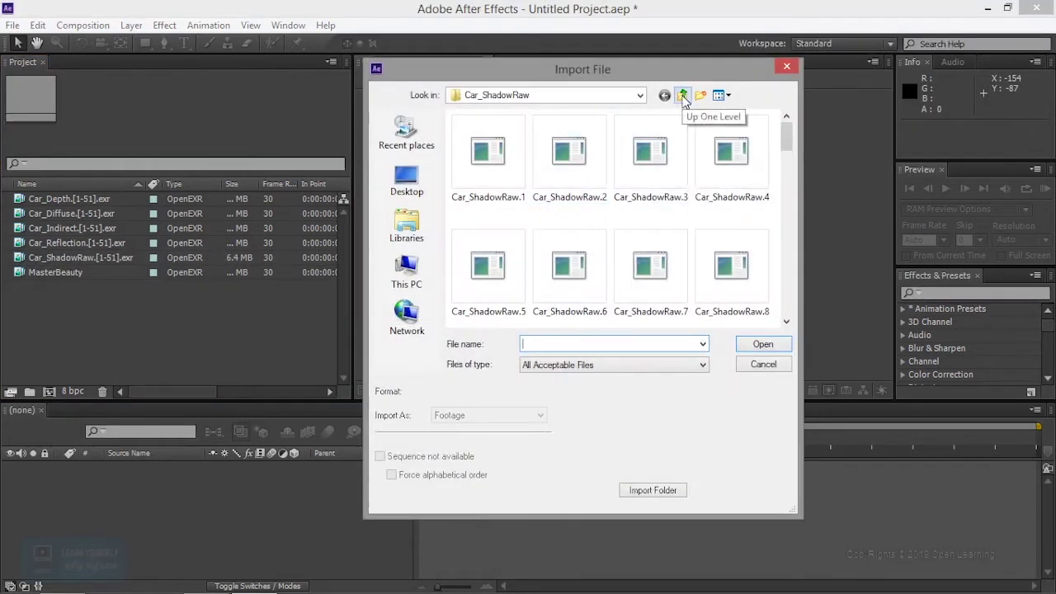
left_click(683, 97)
double_click(506, 208)
left_click(502, 175)
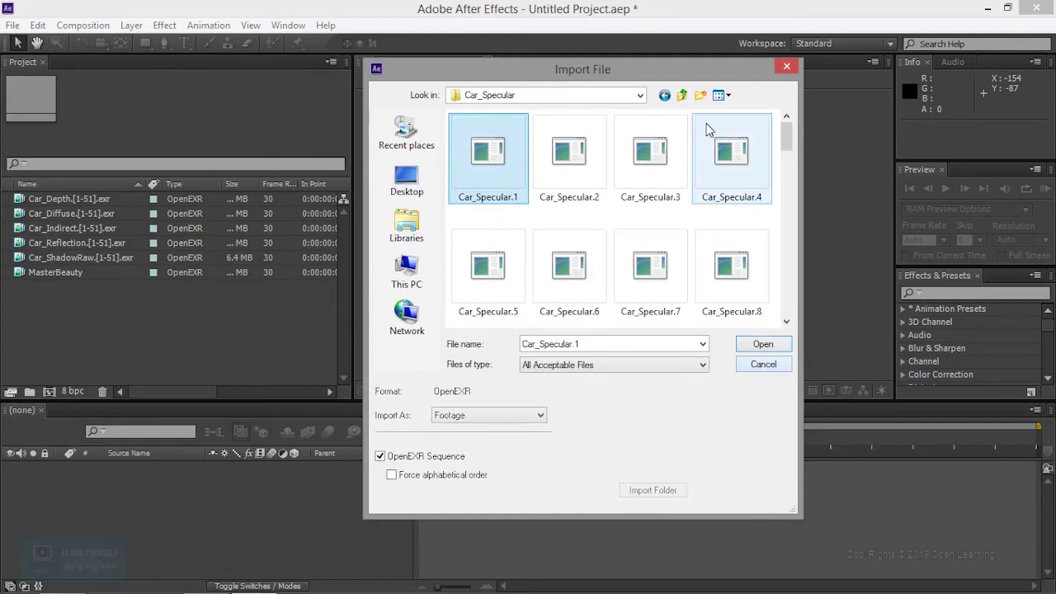
left_click(682, 96)
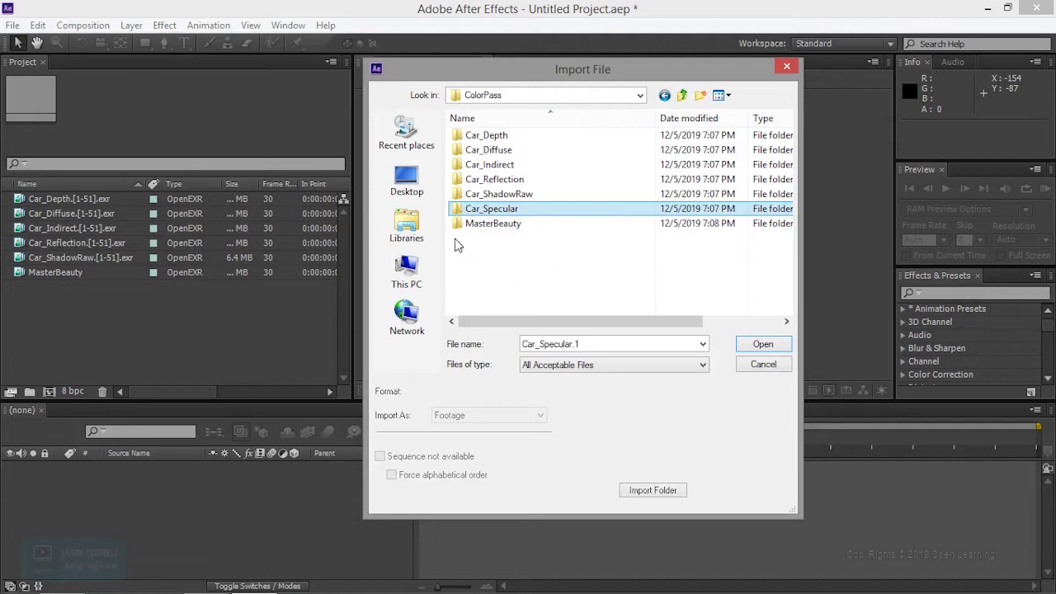
left_click(684, 96)
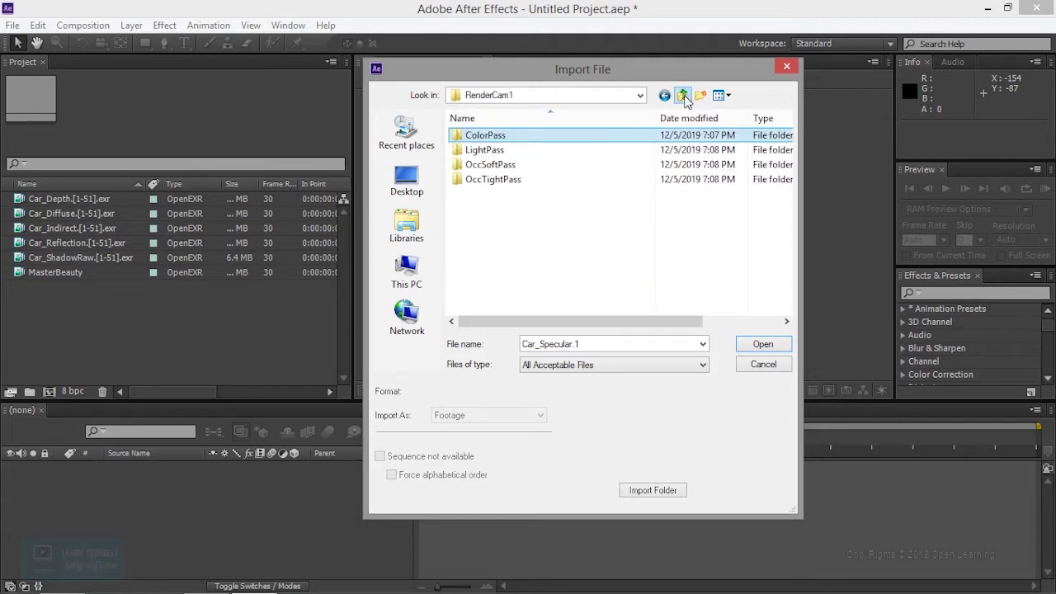
left_click(684, 96)
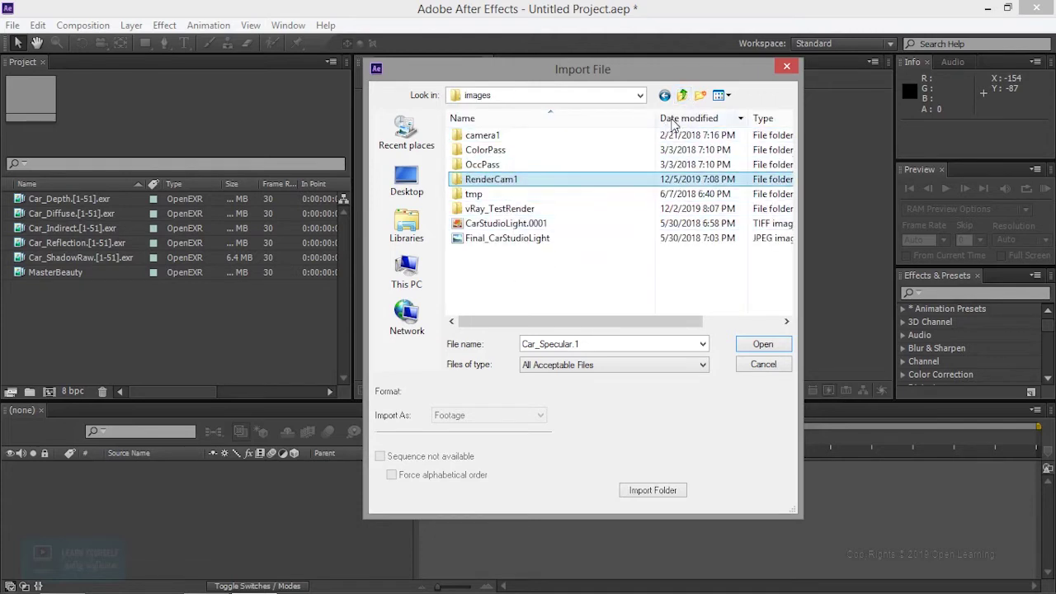
left_click(685, 96)
double_click(487, 297)
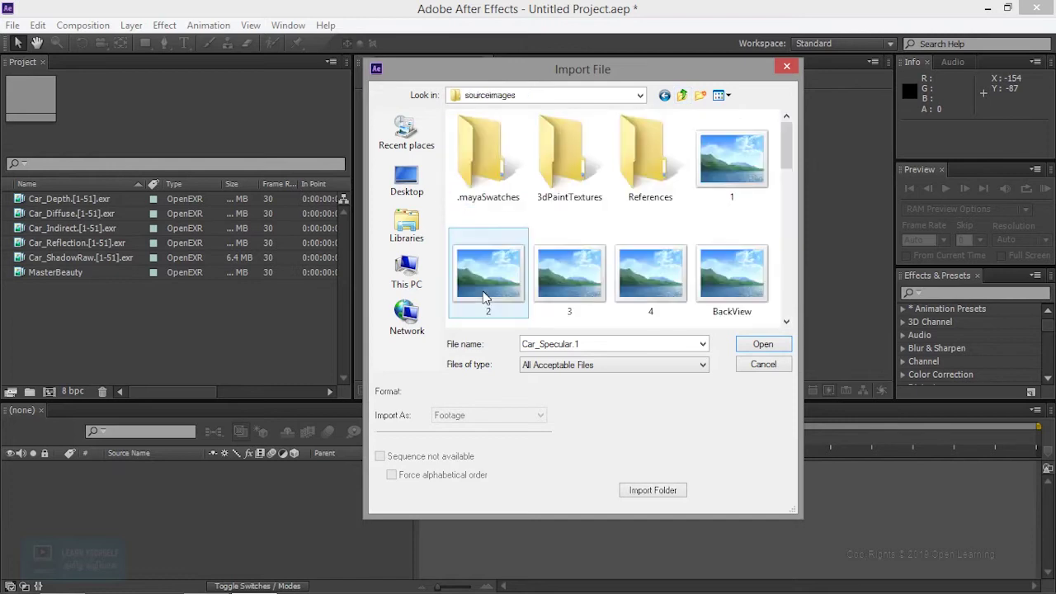
mouse_move(786, 144)
left_mouse_down()
mouse_move(785, 206)
mouse_move(784, 187)
left_mouse_up()
left_click(651, 277)
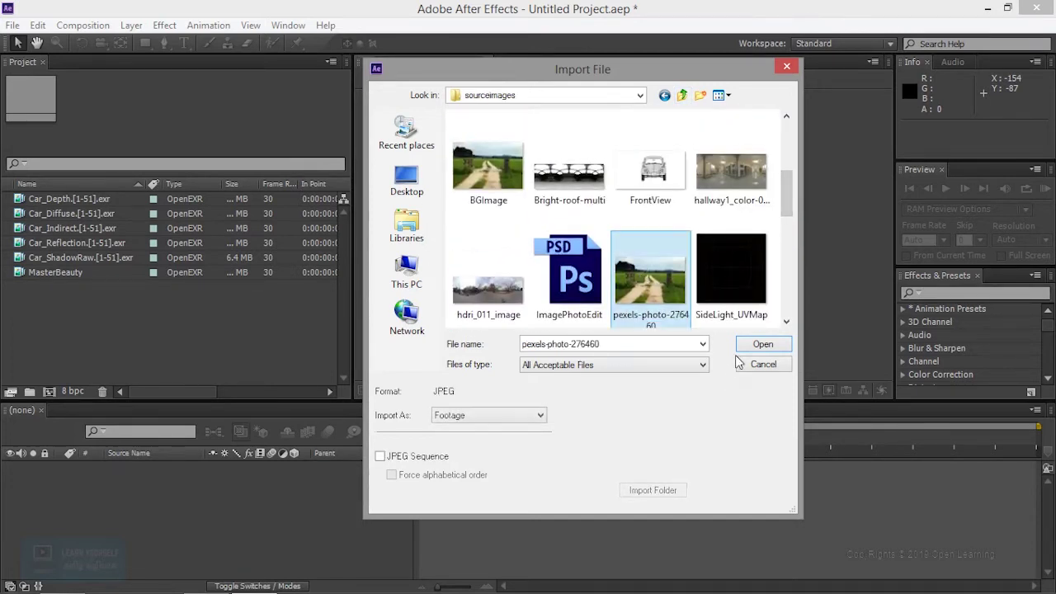
left_click(487, 169)
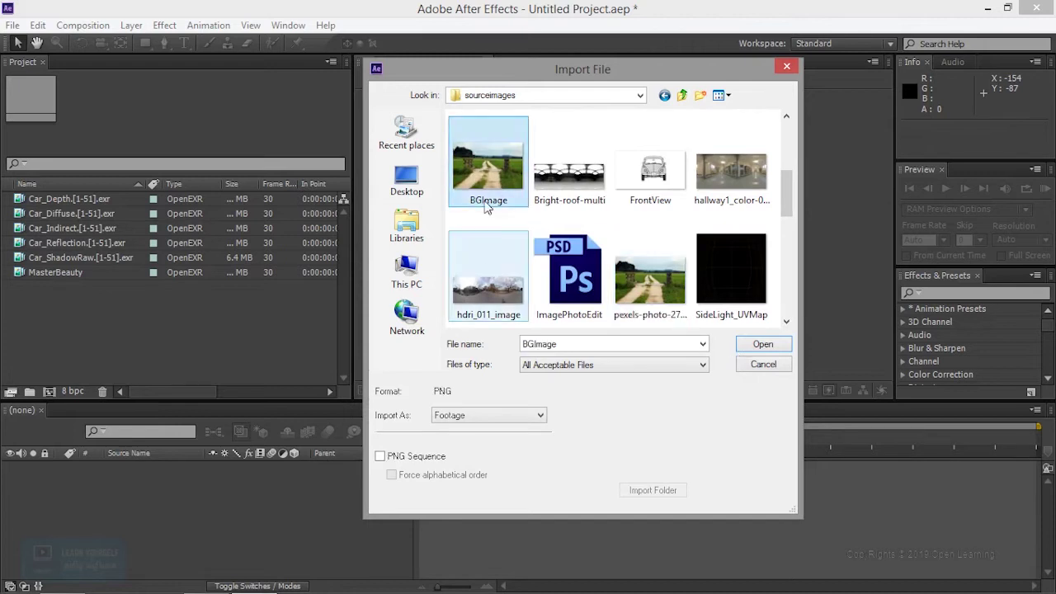
left_click(746, 346)
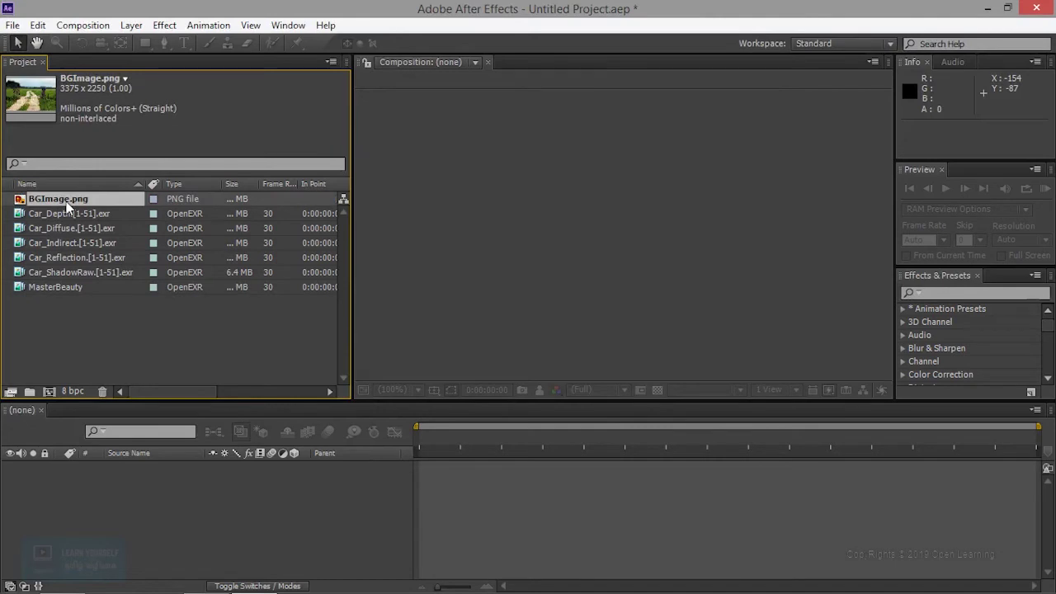
- Create Comp 1 from the HDTV 1080 24 preset with width changed to 1280
left_click(48, 392)
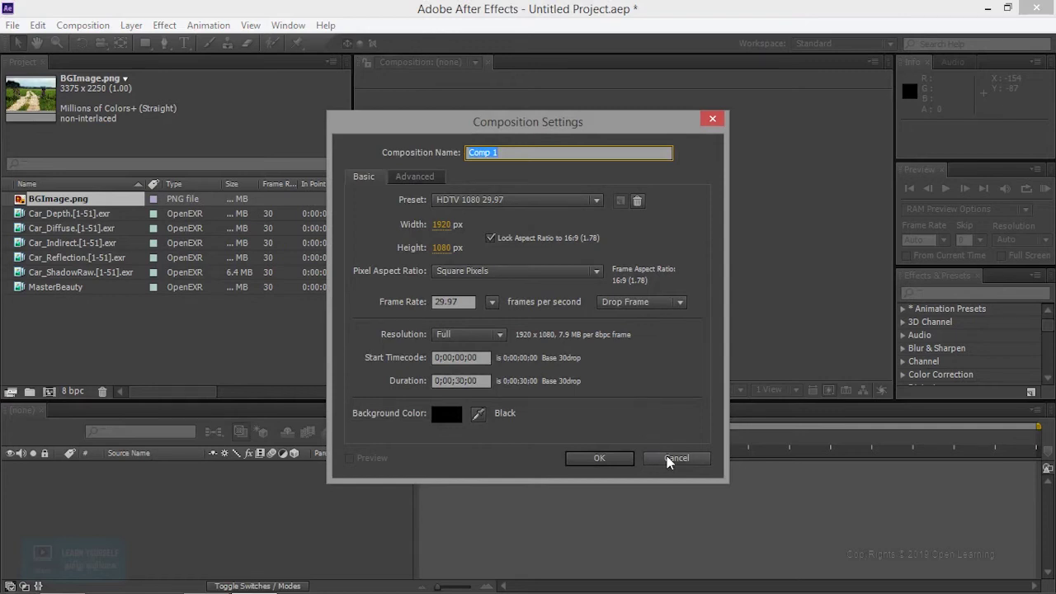
left_click(676, 459)
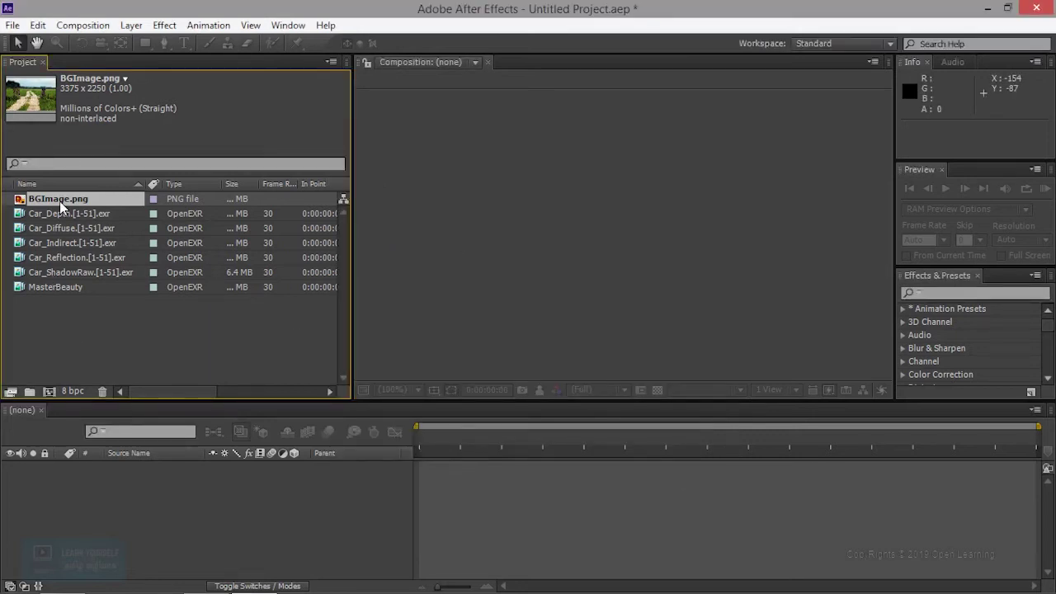
left_click(84, 342)
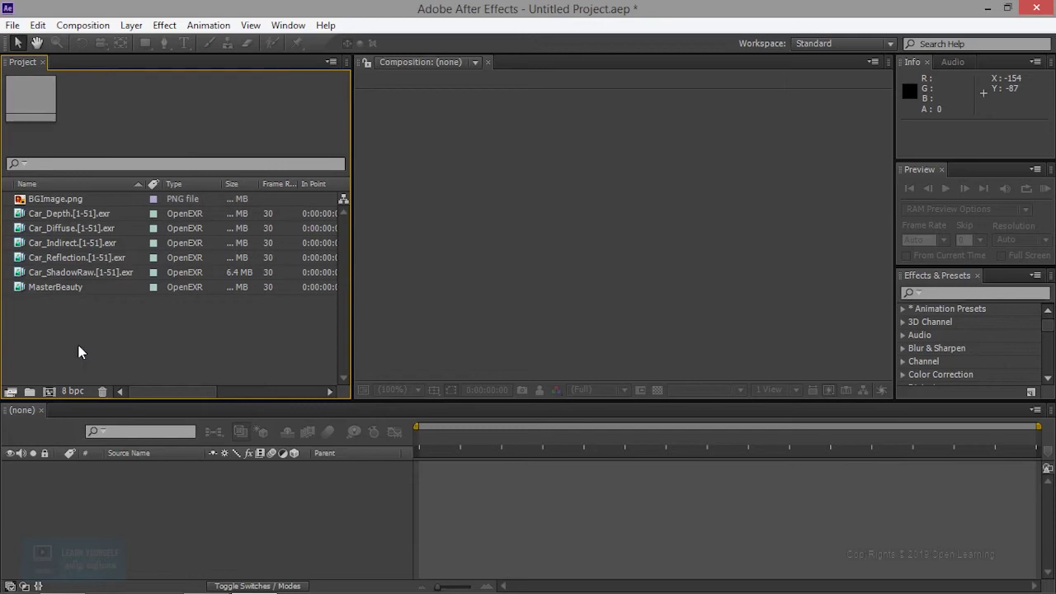
left_click(49, 392)
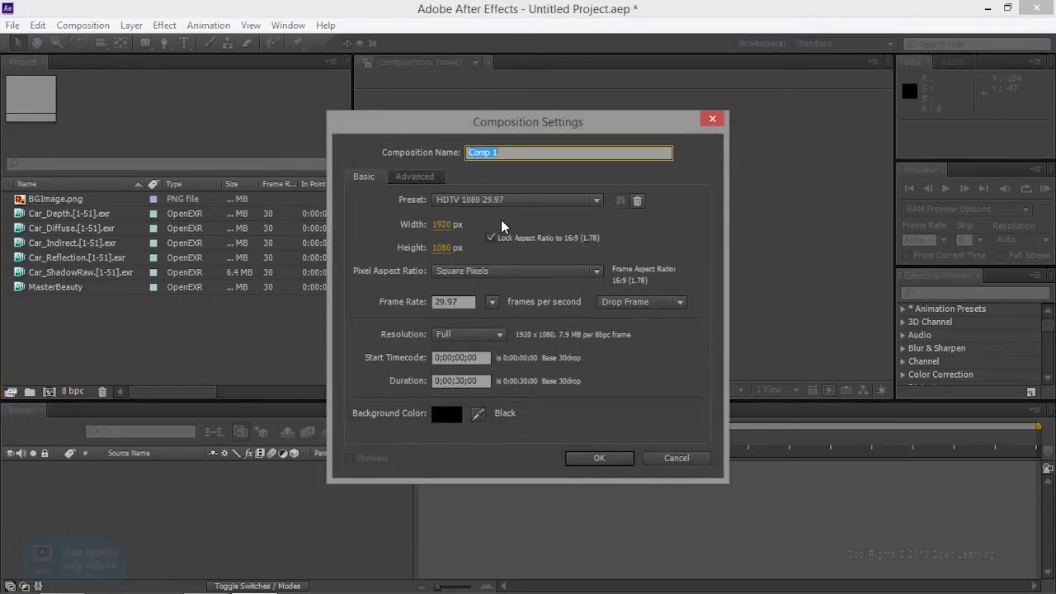
left_click(440, 228)
left_click(493, 201)
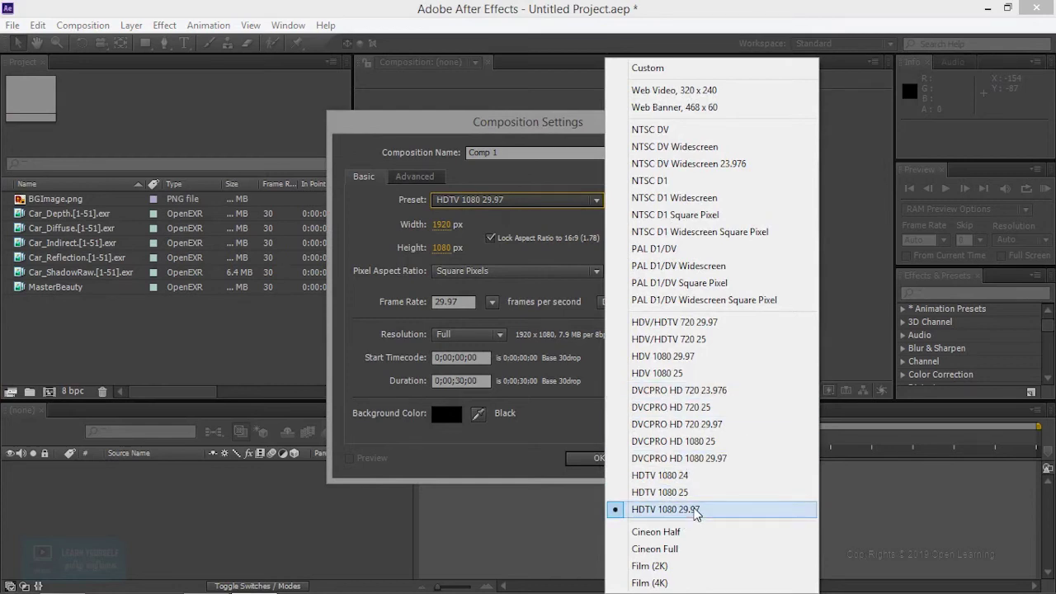
left_click(692, 477)
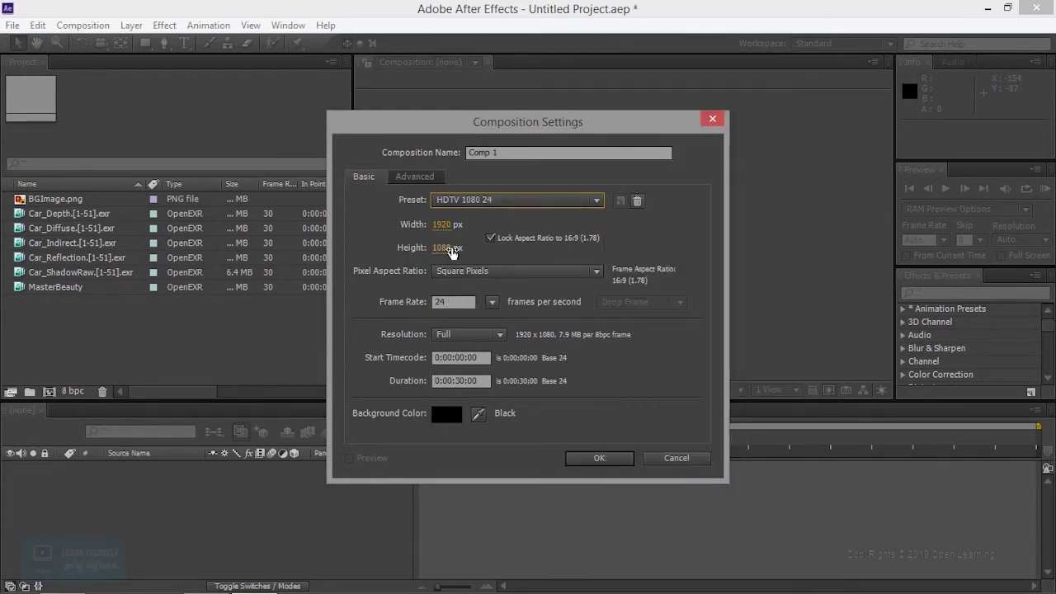
left_click(440, 224)
type("1280")
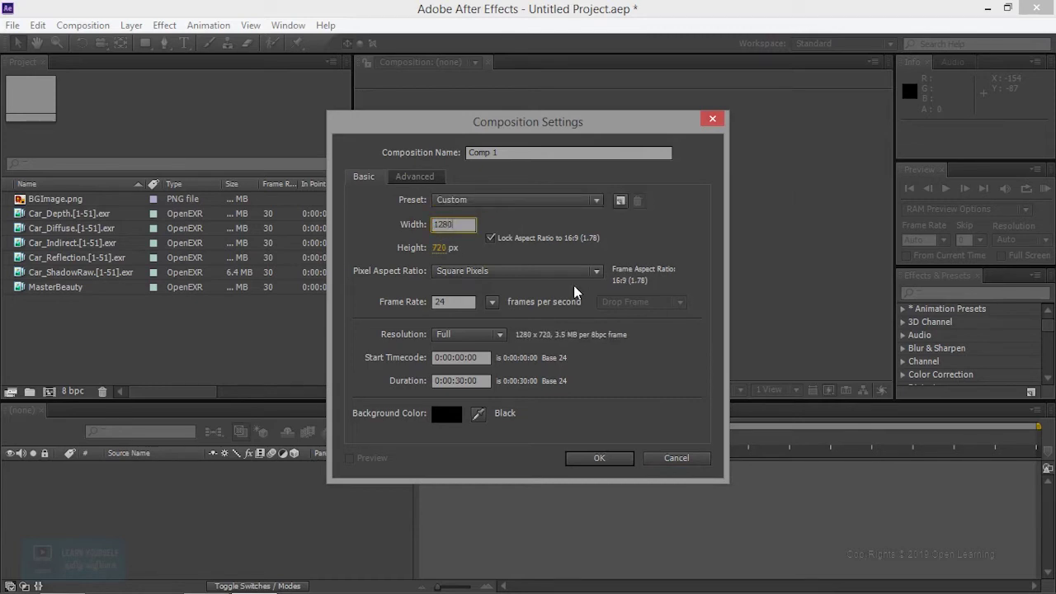
left_click(599, 458)
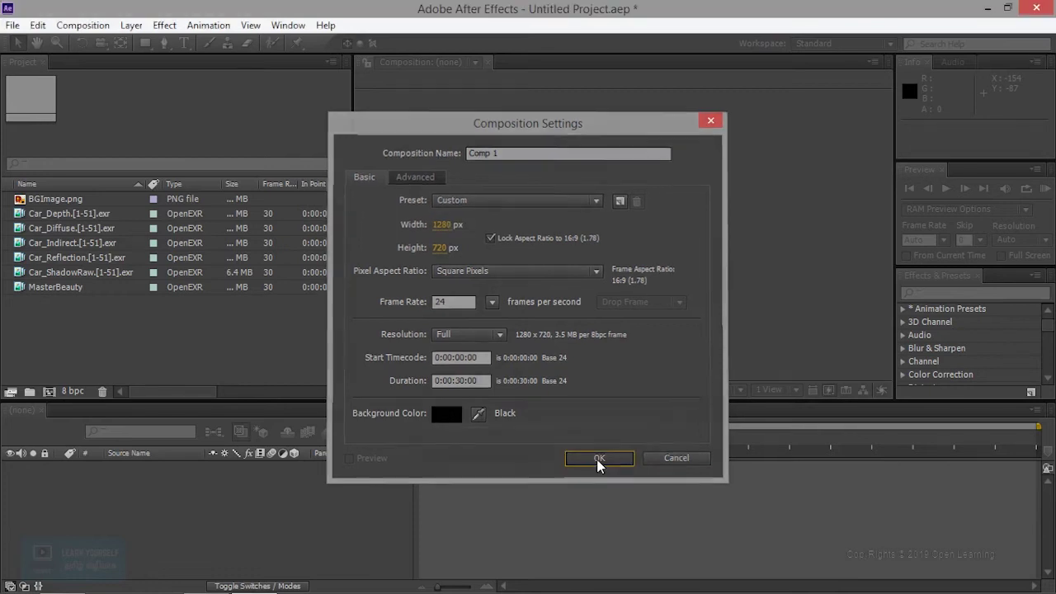
- Rename Comp 1 to MainComp
right_click(47, 286)
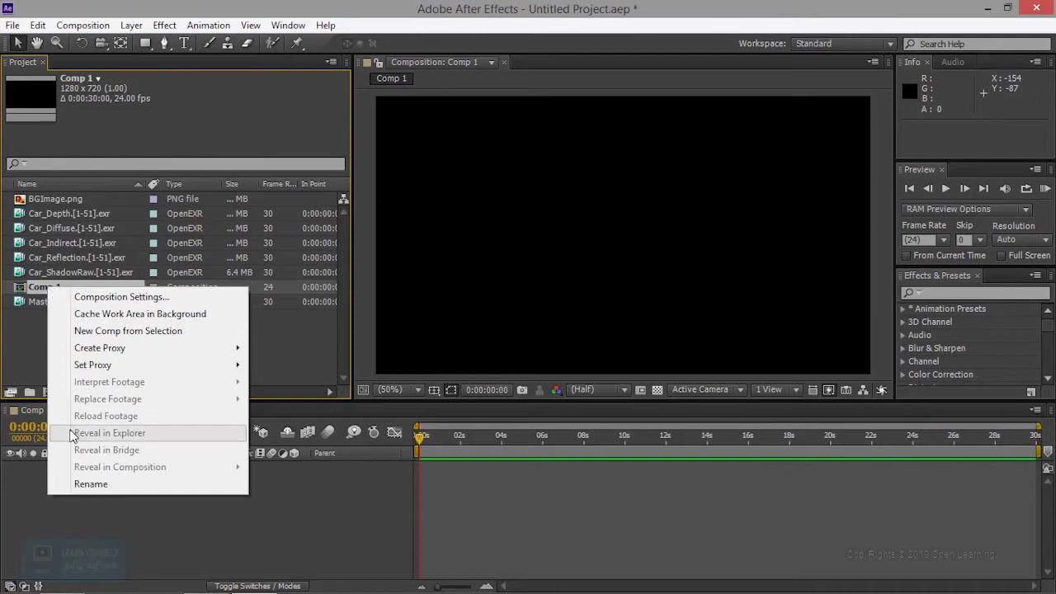
left_click(83, 484)
type("Main")
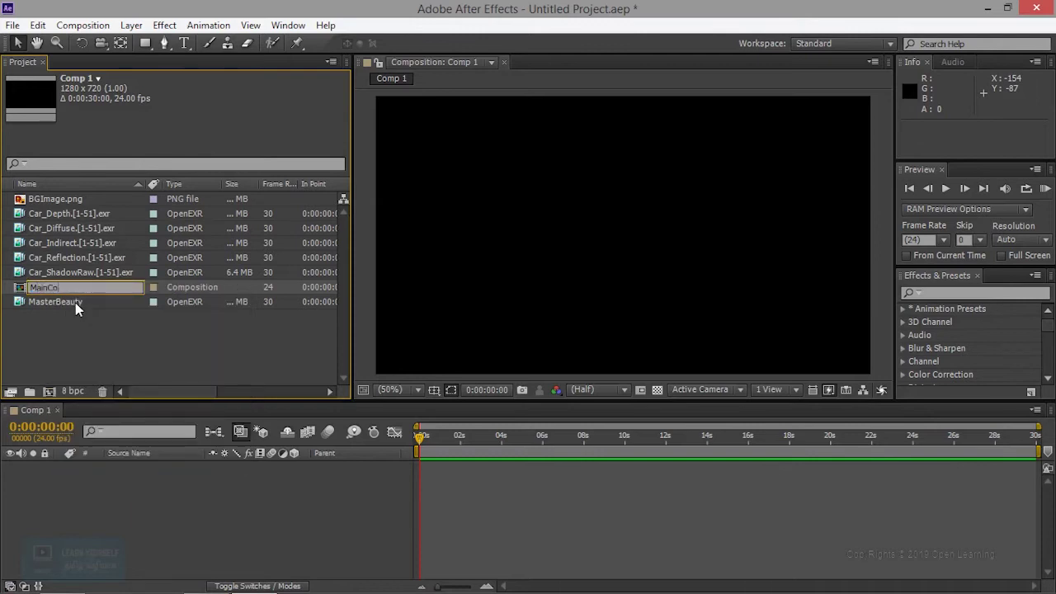
key("Return")
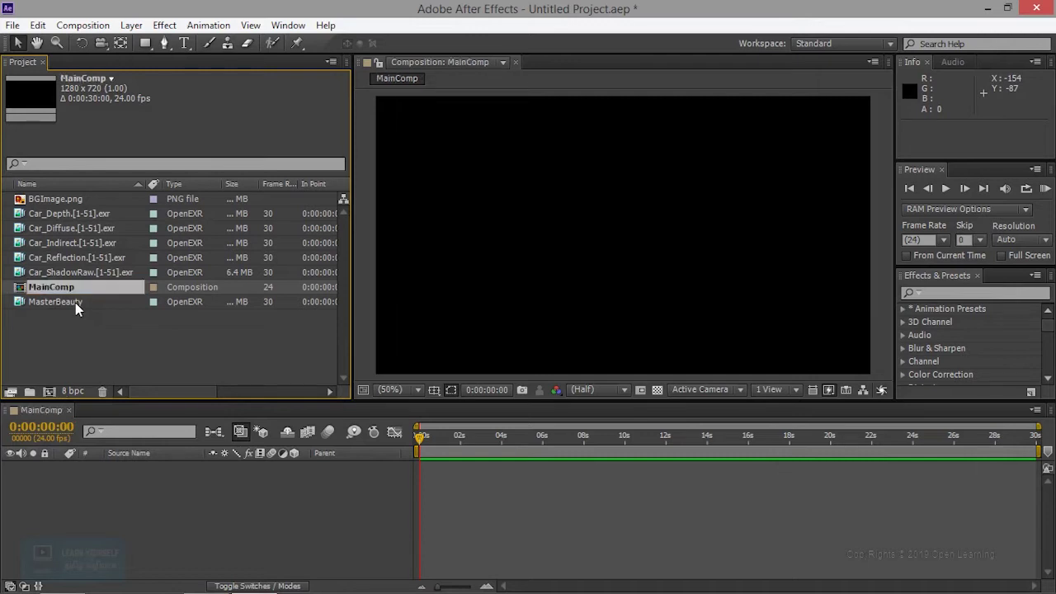
- Add BGImage.png as a 50%-scaled layer and place MasterBeauty above it
left_click_drag(47, 201, 68, 500)
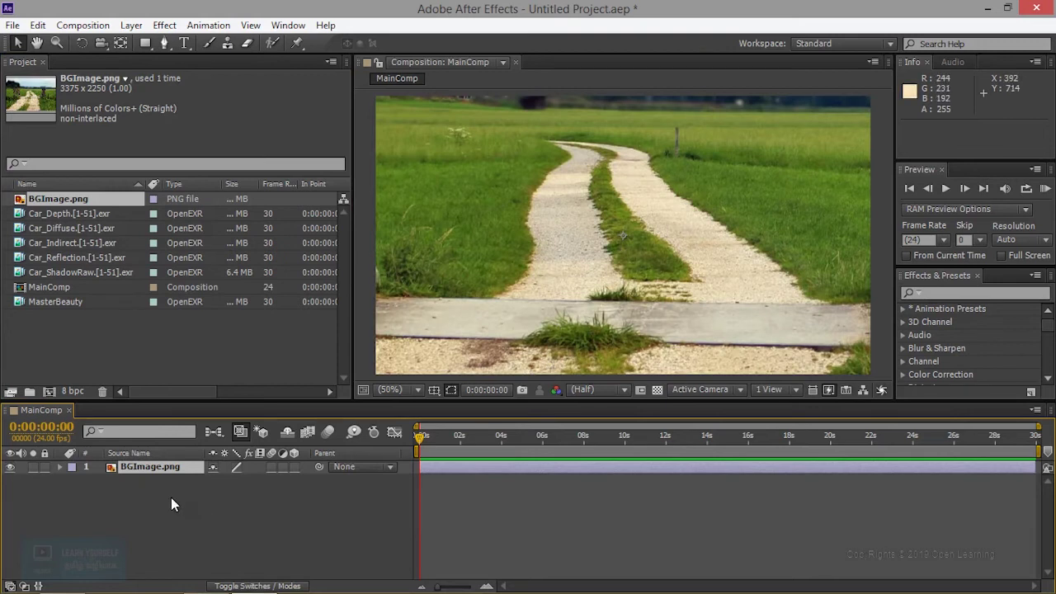
key("s")
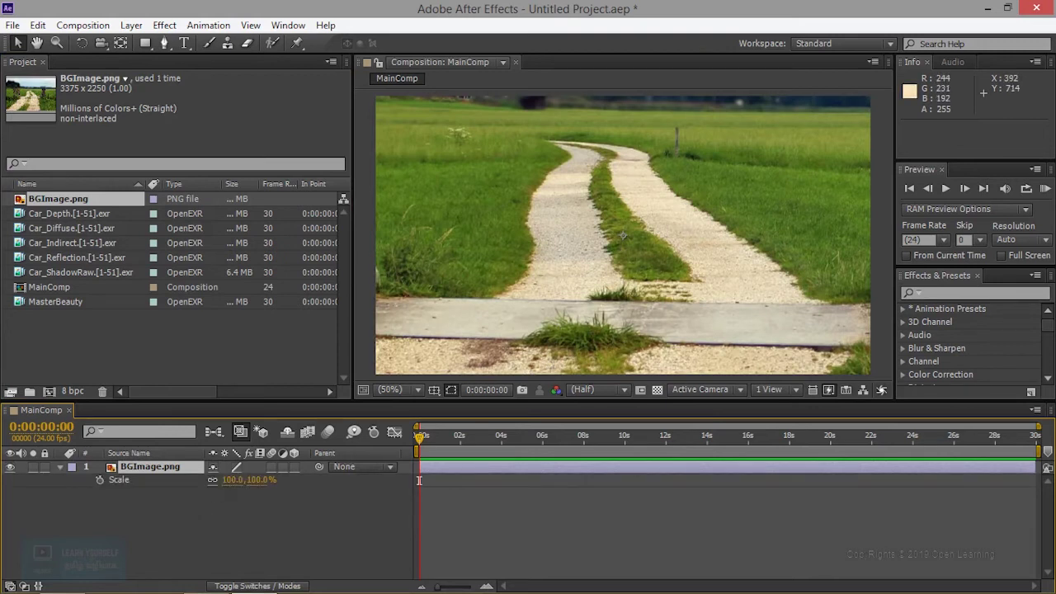
left_click_drag(248, 479, 206, 479)
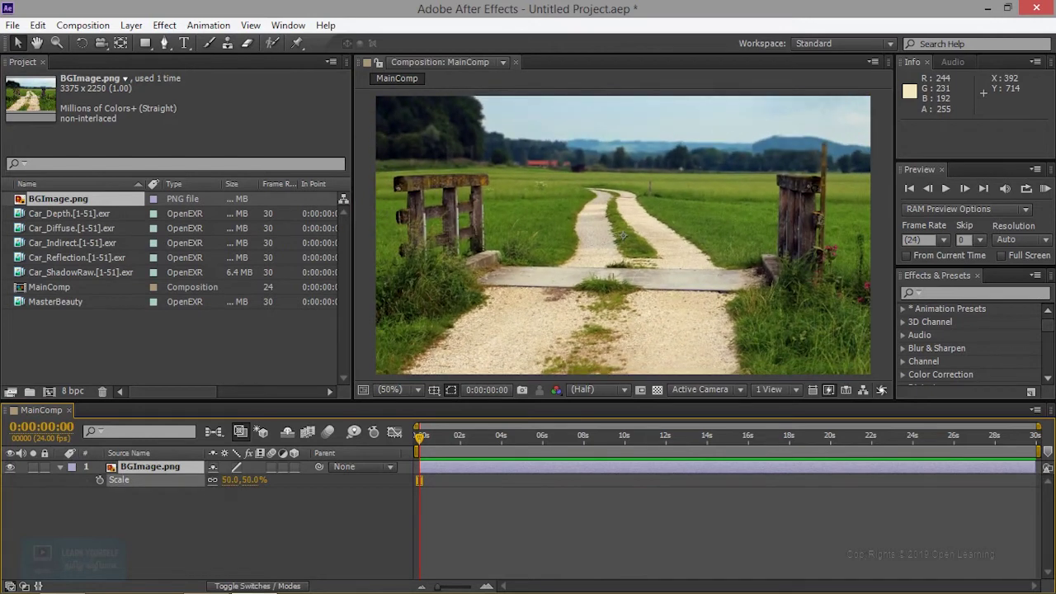
left_click(403, 390)
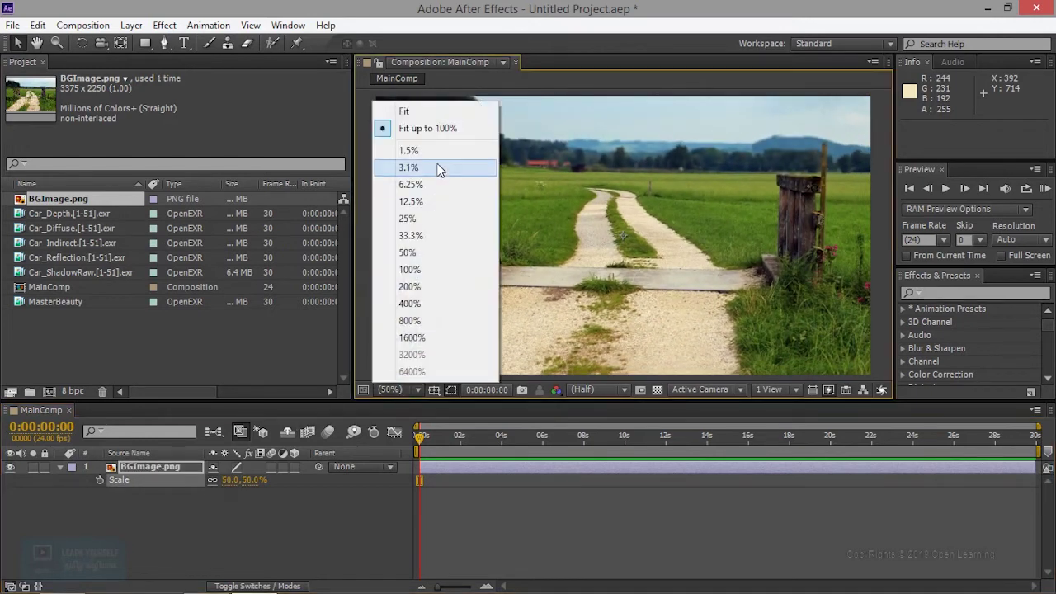
left_click(428, 128)
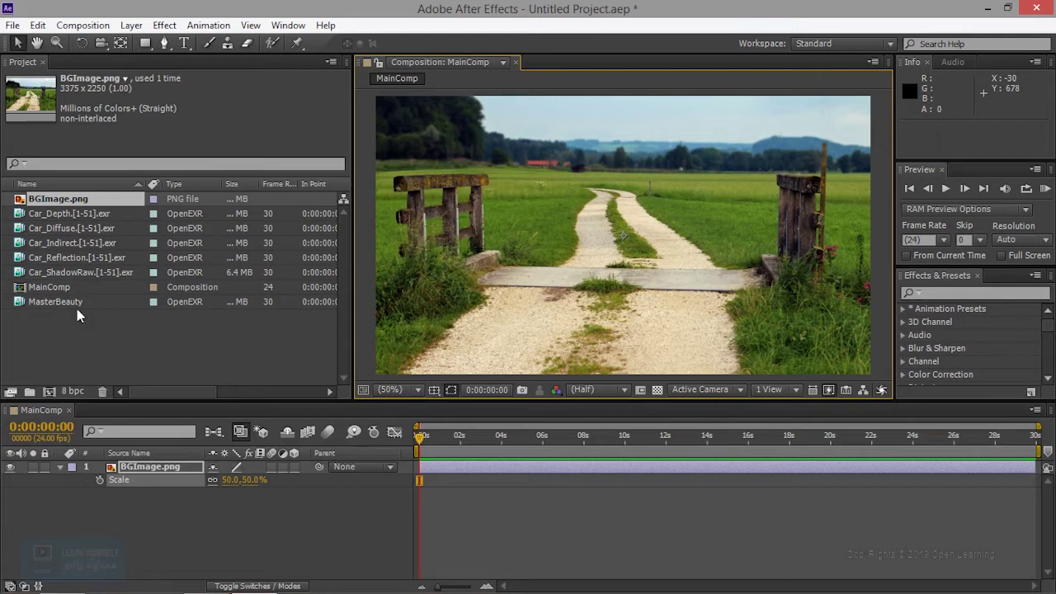
mouse_move(65, 303)
left_mouse_down()
mouse_move(80, 340)
mouse_move(89, 469)
left_mouse_up()
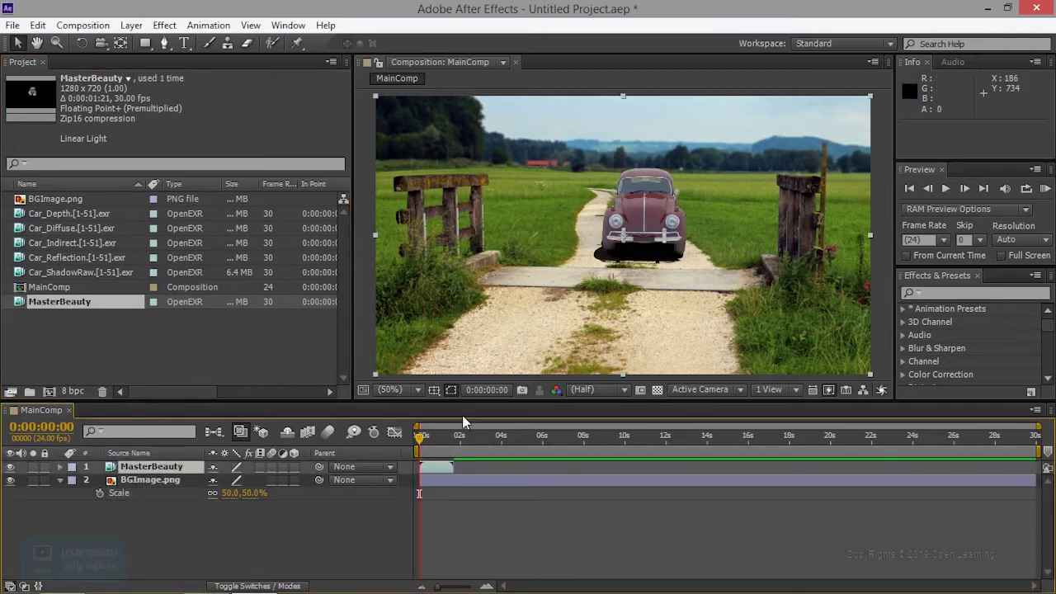
- Scrub the playhead to preview the car over the road background
mouse_move(462, 444)
left_mouse_down()
mouse_move(406, 445)
mouse_move(429, 444)
left_mouse_up()
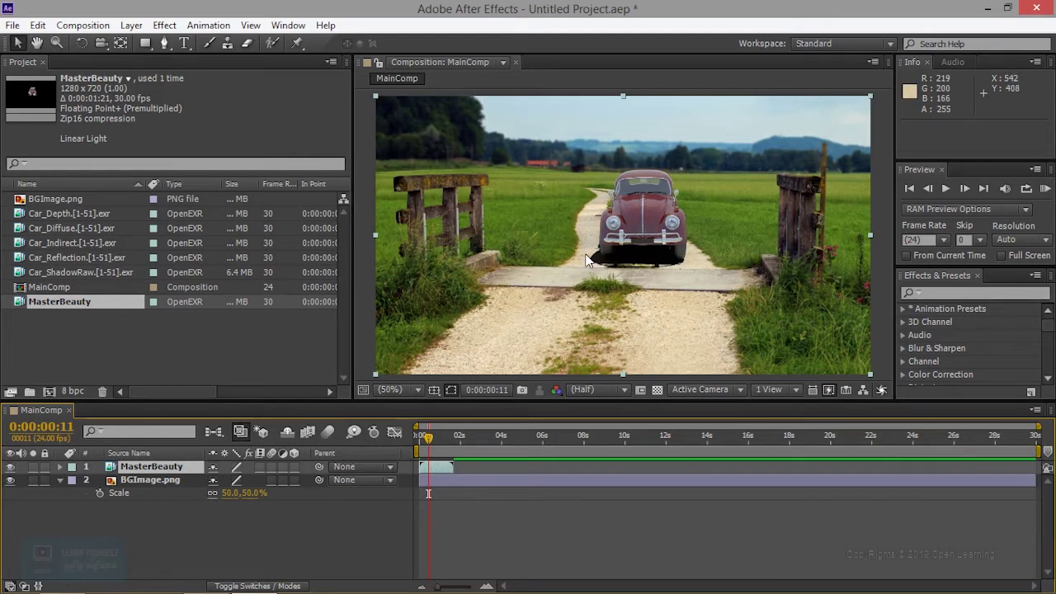
left_click(82, 25)
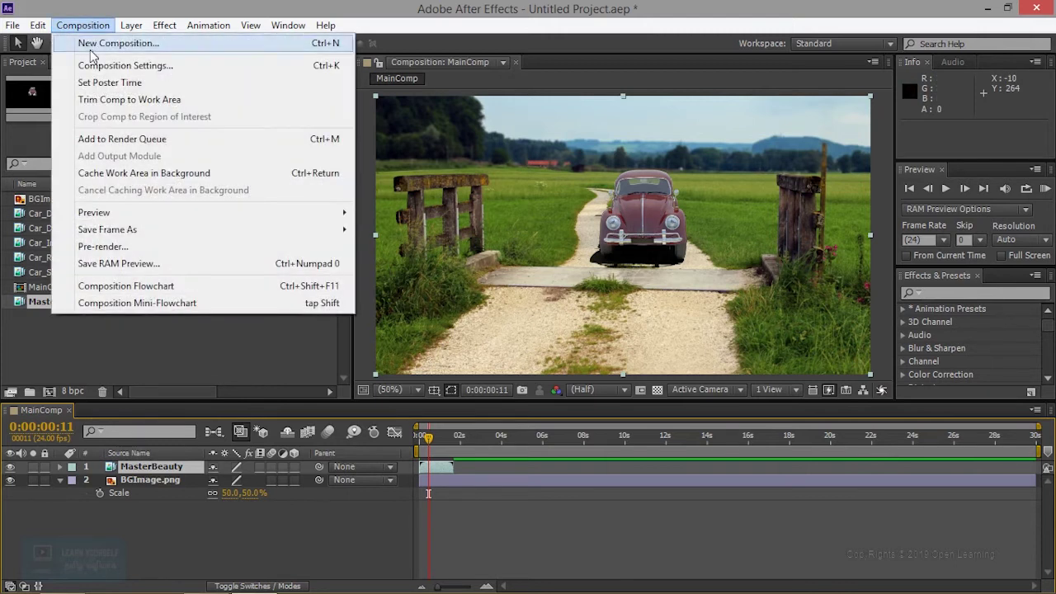
- Set MainComp's duration to 0:00:07:00 in Composition Settings
left_click(124, 65)
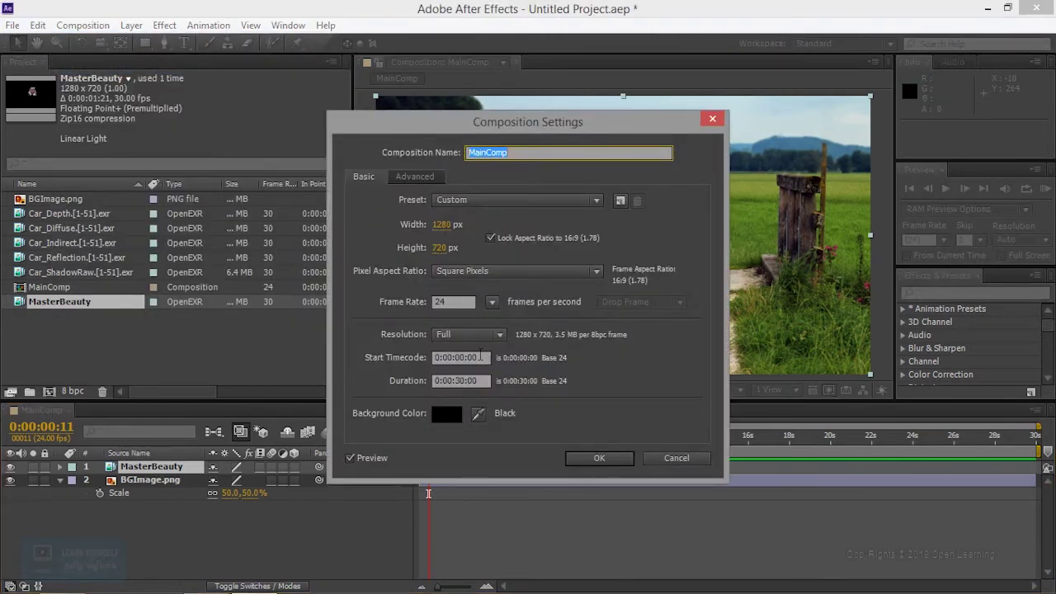
left_click(461, 381)
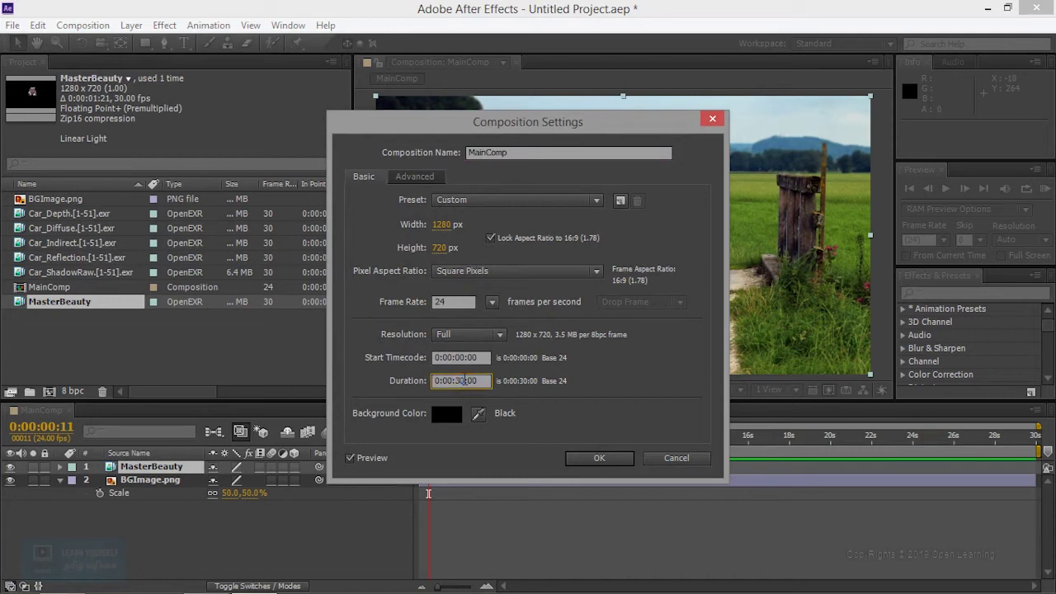
key("BackSpace")
key("BackSpace")
key("BackSpace")
left_click(586, 460)
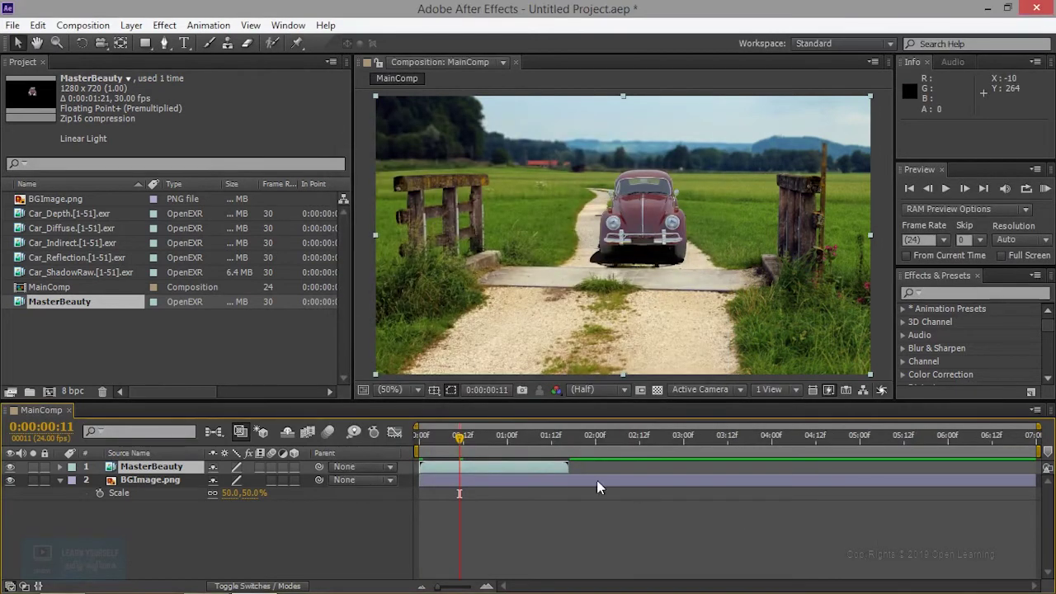
- At frame 22, keyframe BGImage.png's Scale and reduce it from 50% to 41%
left_click_drag(460, 437, 402, 453)
left_click(947, 189)
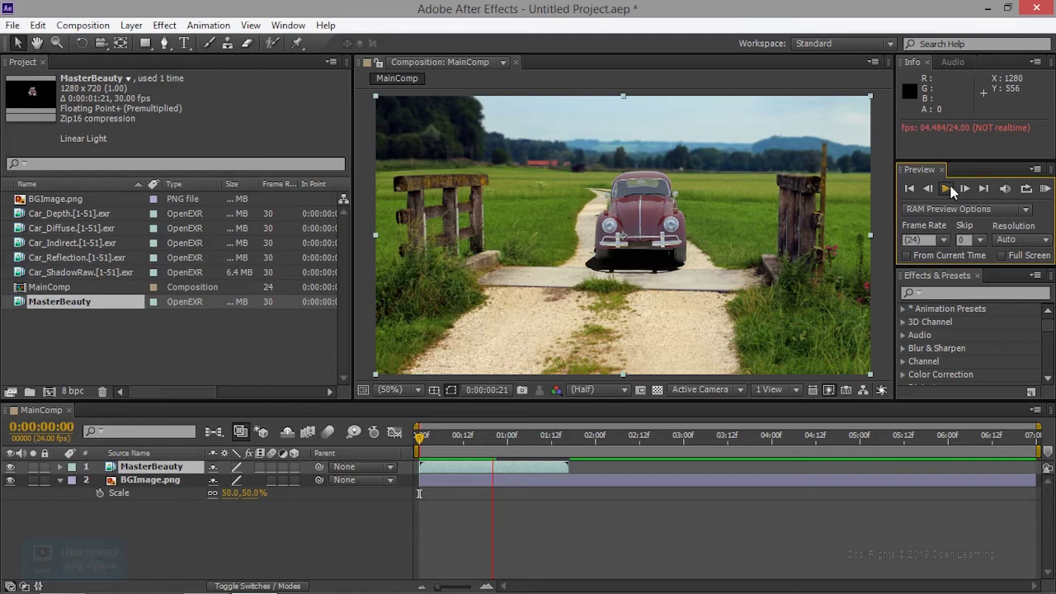
left_click(949, 190)
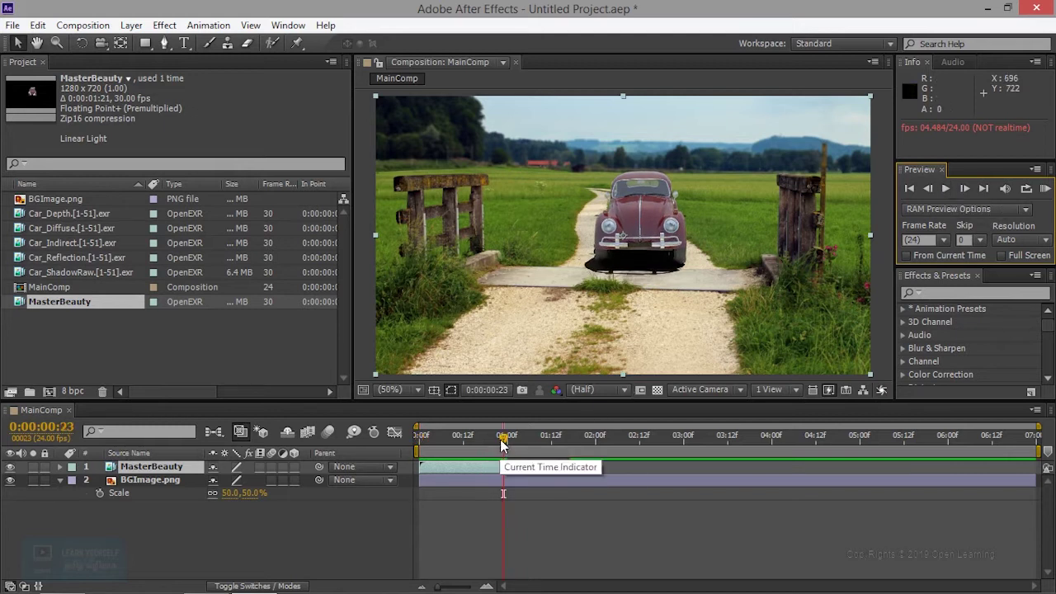
left_click_drag(494, 444, 499, 444)
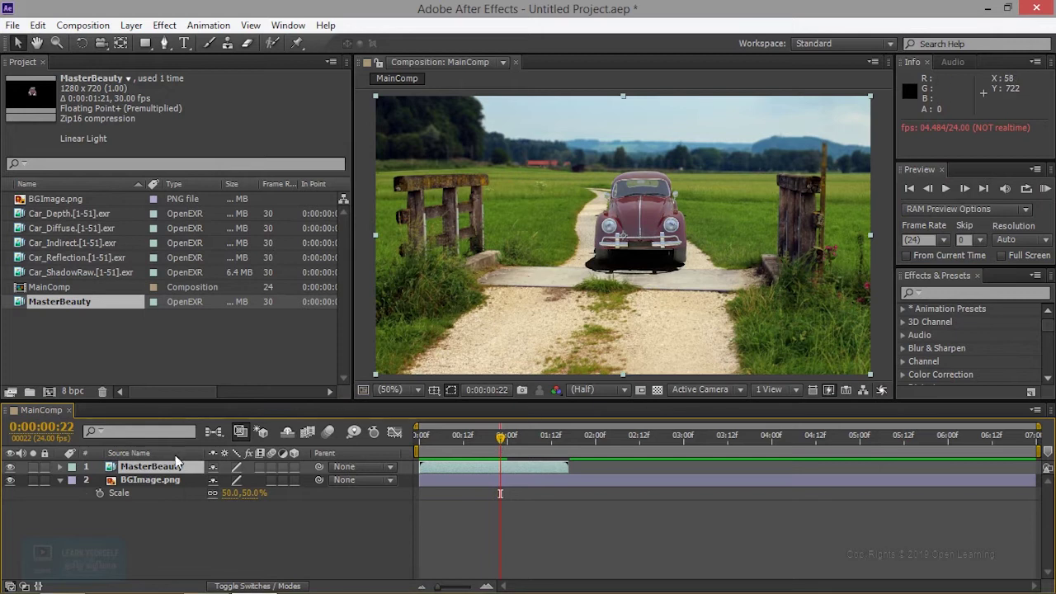
left_click(142, 484)
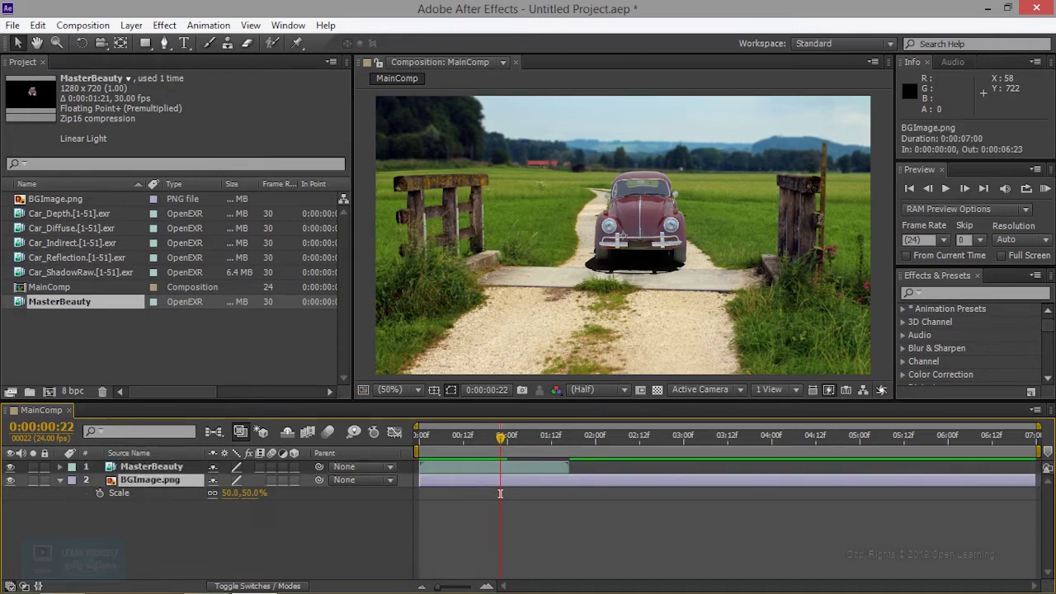
key("alt+shift+s")
left_click_drag(227, 493, 211, 493)
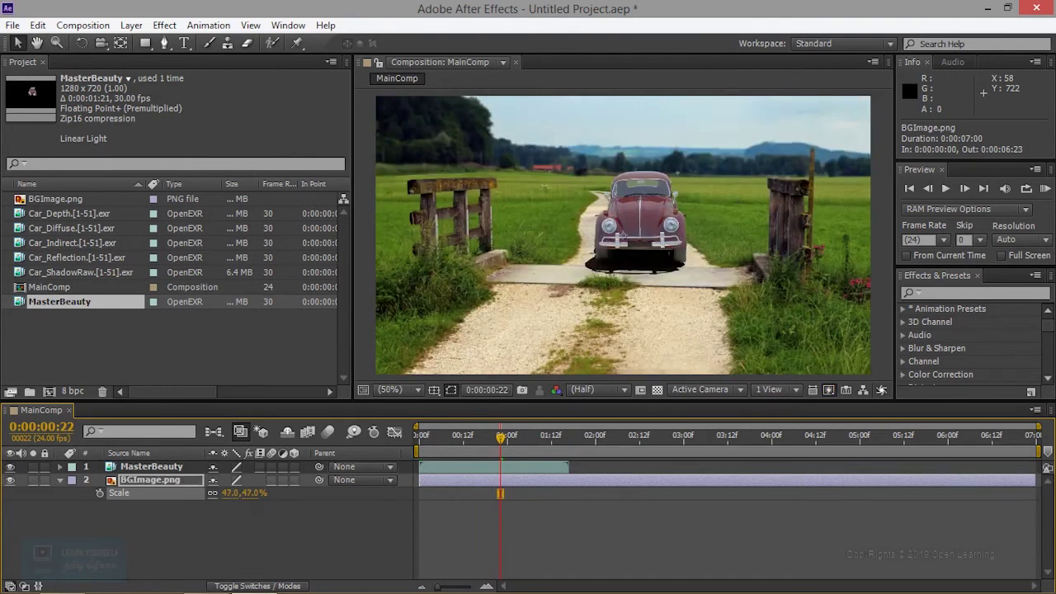
left_click_drag(216, 493, 253, 526)
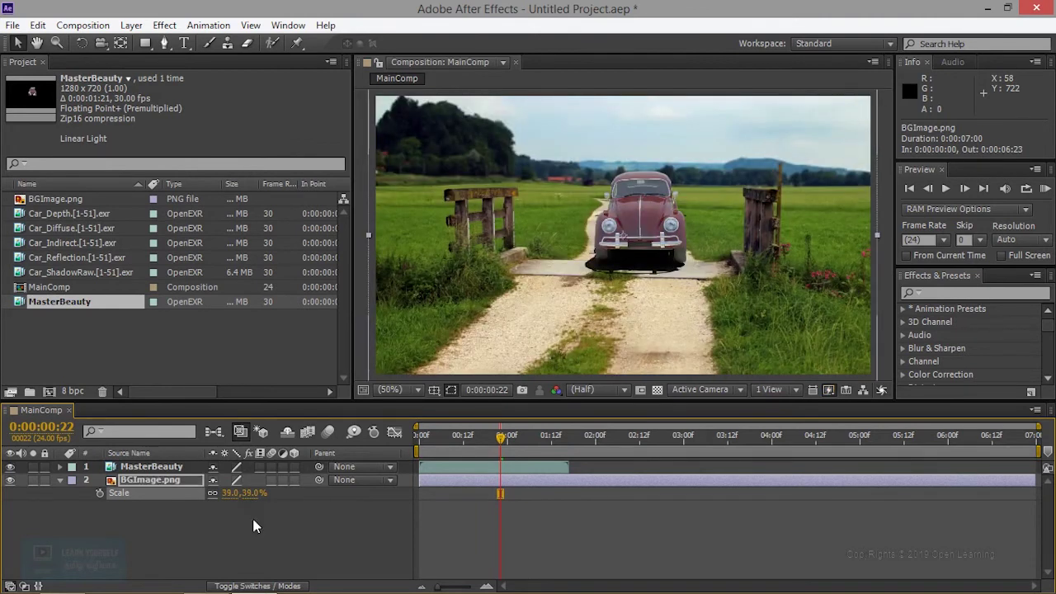
left_click_drag(233, 492, 236, 493)
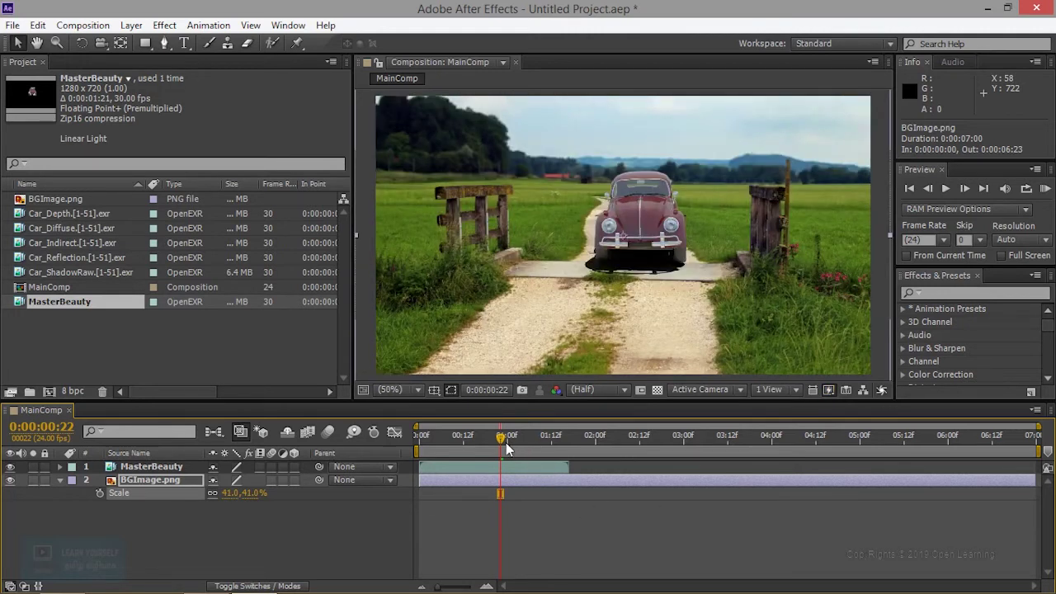
- Play back and scrub the first second to check the rescaled background
left_click_drag(509, 451, 438, 446)
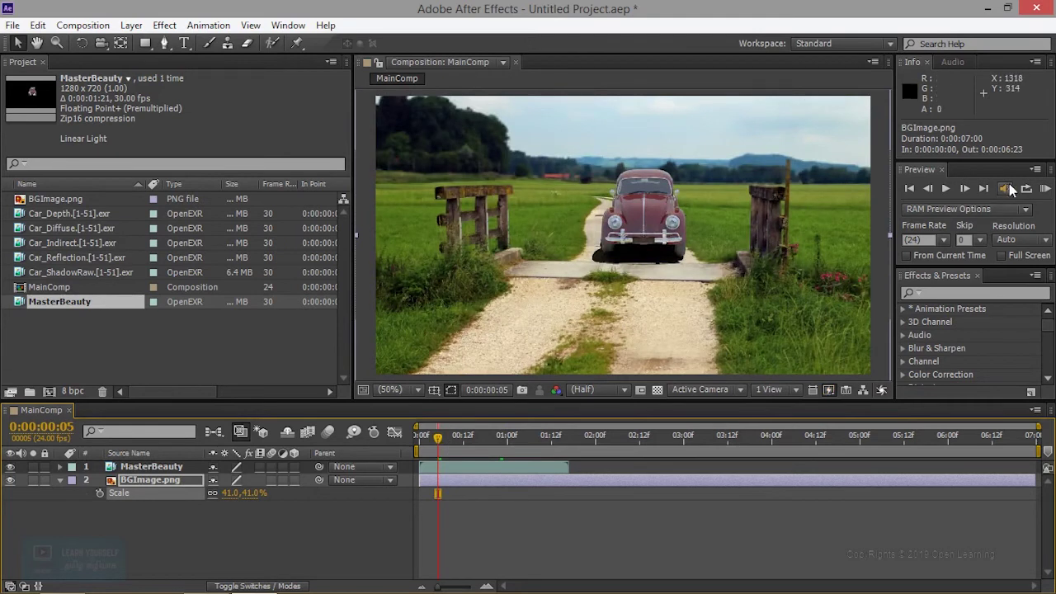
left_click(946, 189)
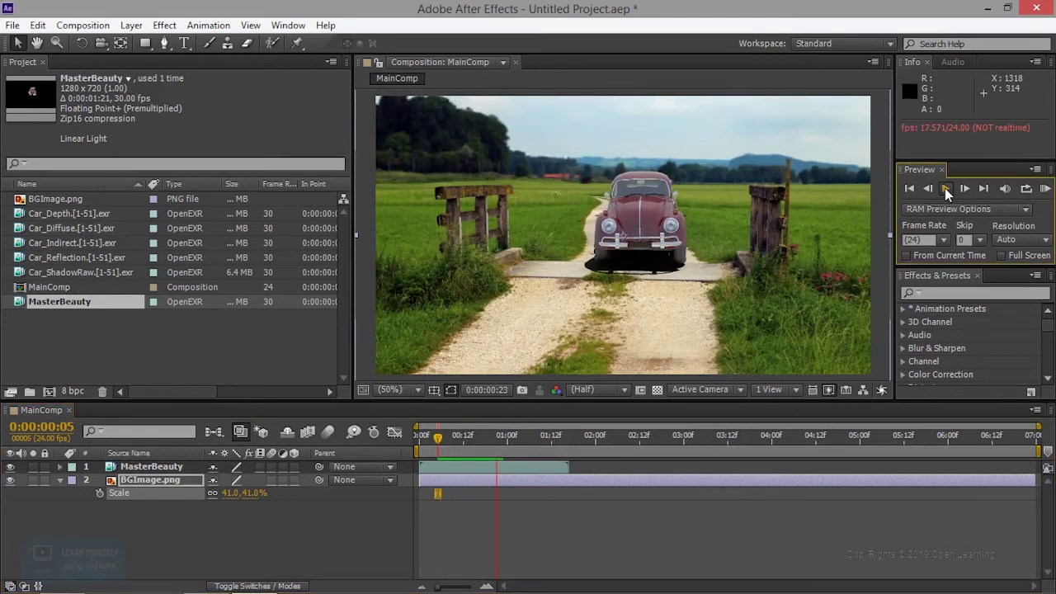
left_click(945, 188)
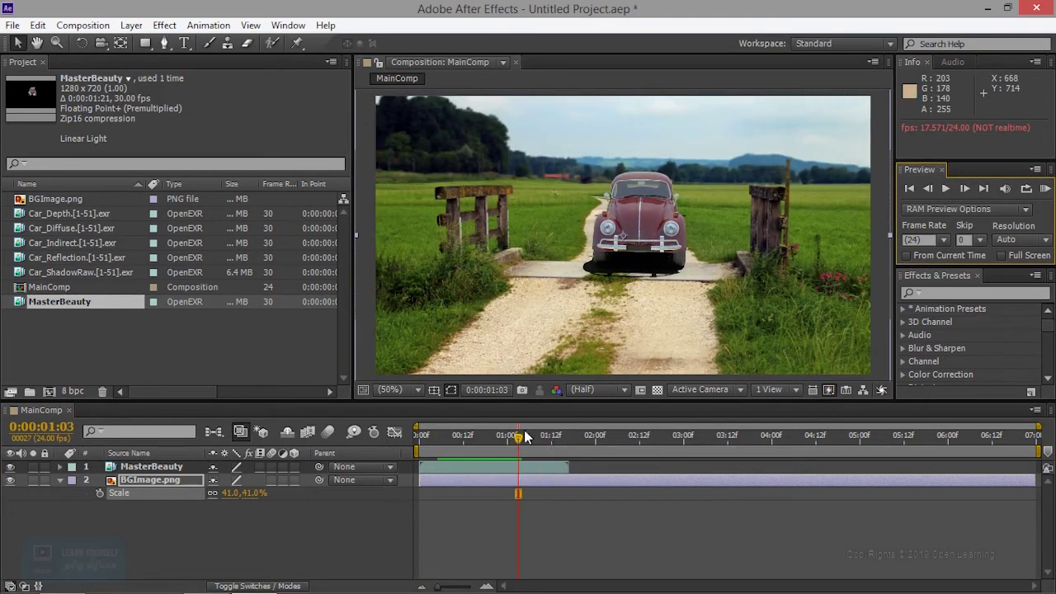
mouse_move(511, 446)
left_mouse_down()
mouse_move(522, 457)
mouse_move(488, 469)
left_mouse_up()
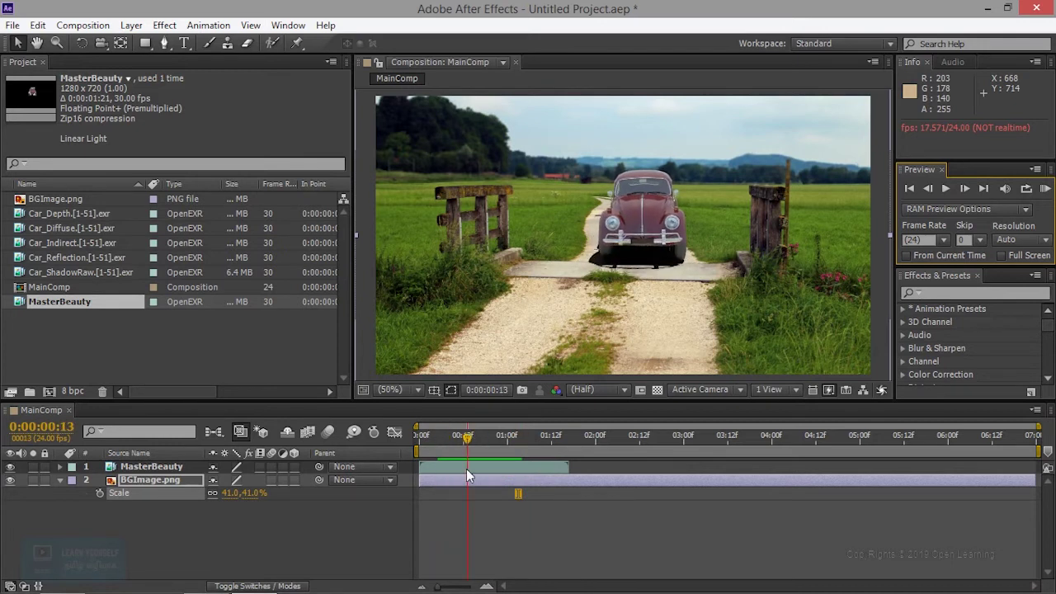
- Zoom in and scrub frames 12 to 20 to inspect the road background
left_click_drag(488, 469, 500, 469)
scroll(673, 301, "up", 4)
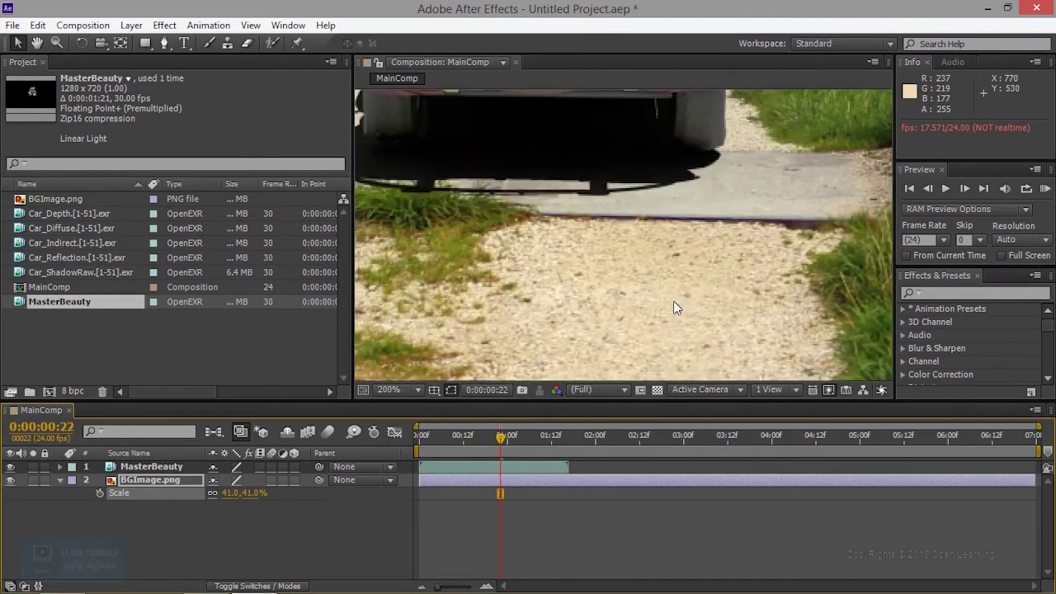
left_click_drag(492, 441, 463, 447)
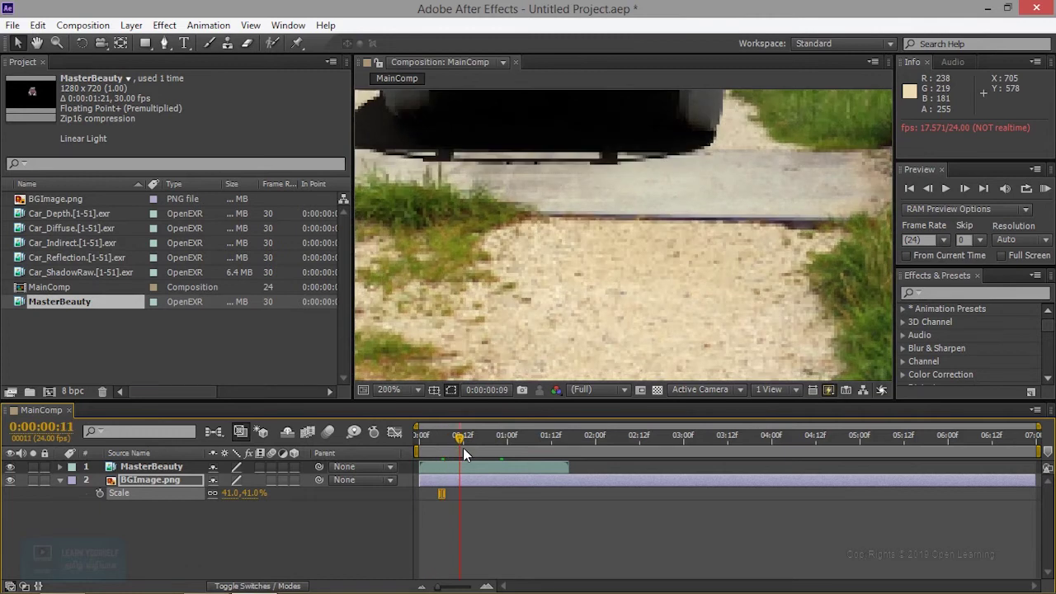
left_click_drag(463, 448, 474, 452)
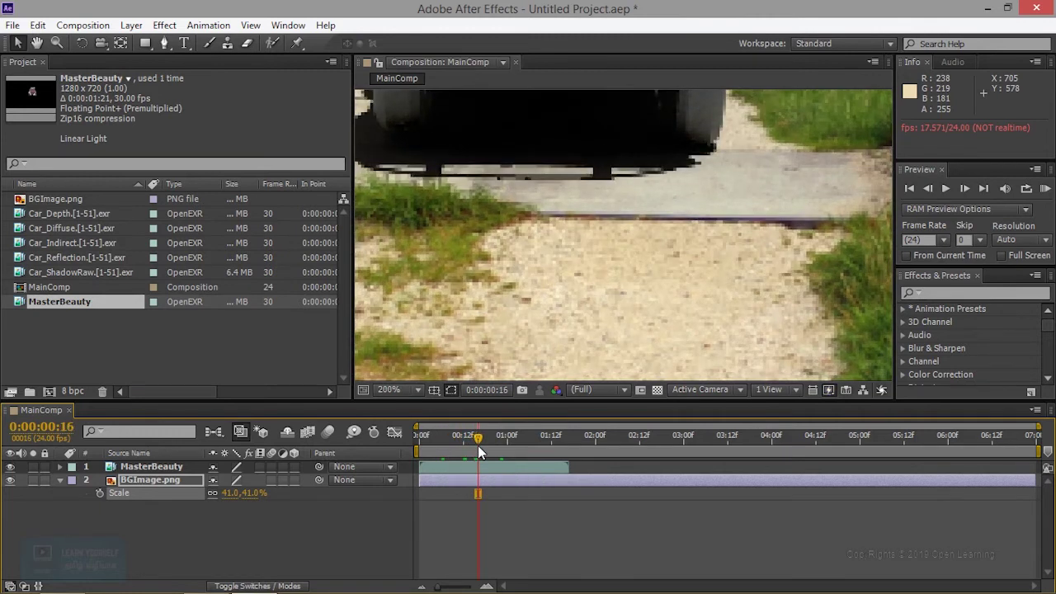
left_click_drag(478, 446, 485, 450)
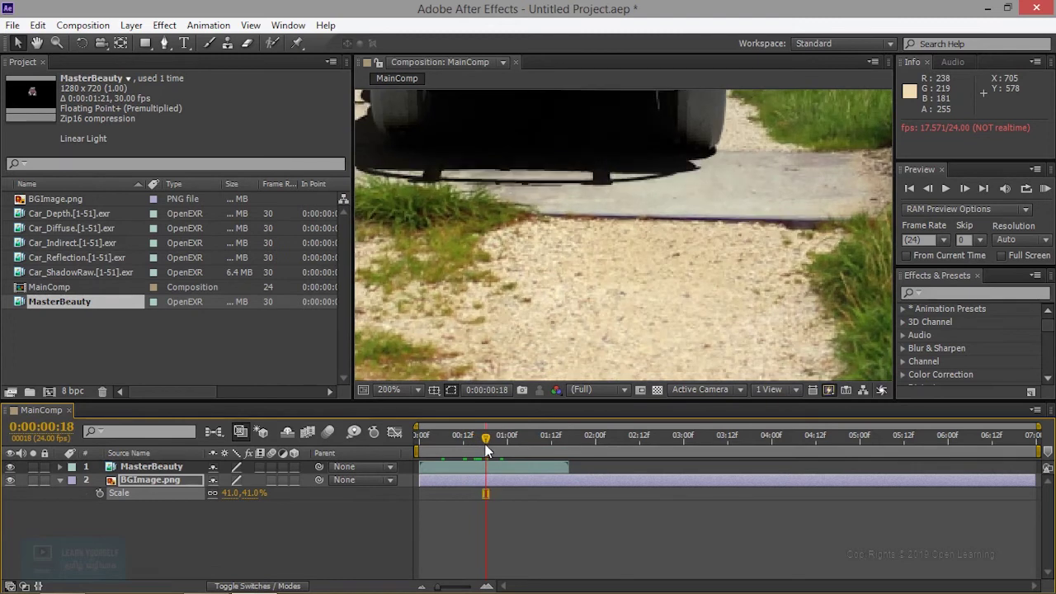
left_click_drag(486, 447, 494, 445)
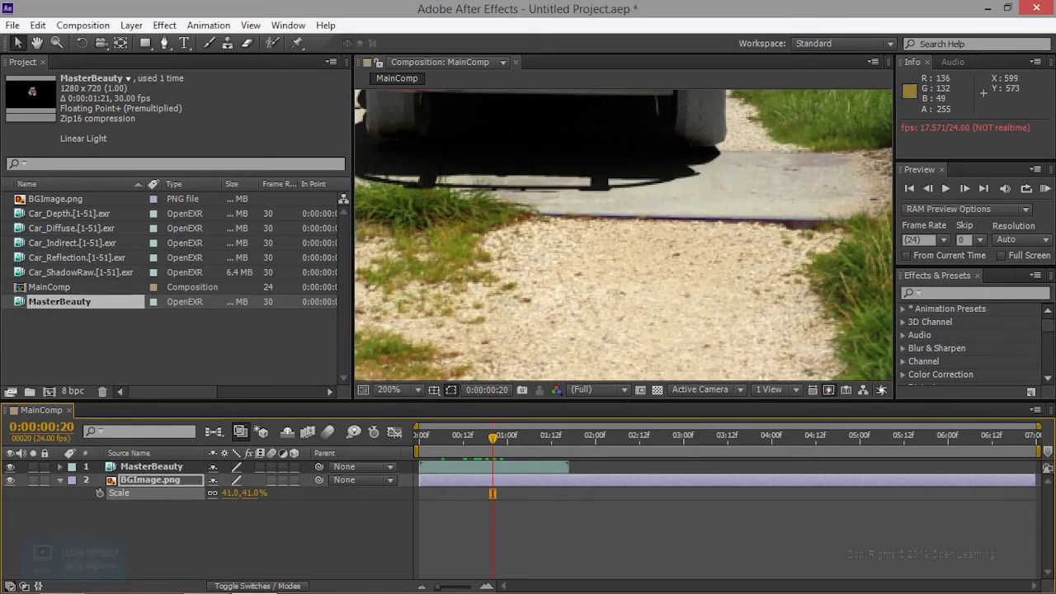
- At frame 20, enter 40 for BGImage.png Scale, then nudge it to 42%
left_click(255, 493)
type("40")
key("Return")
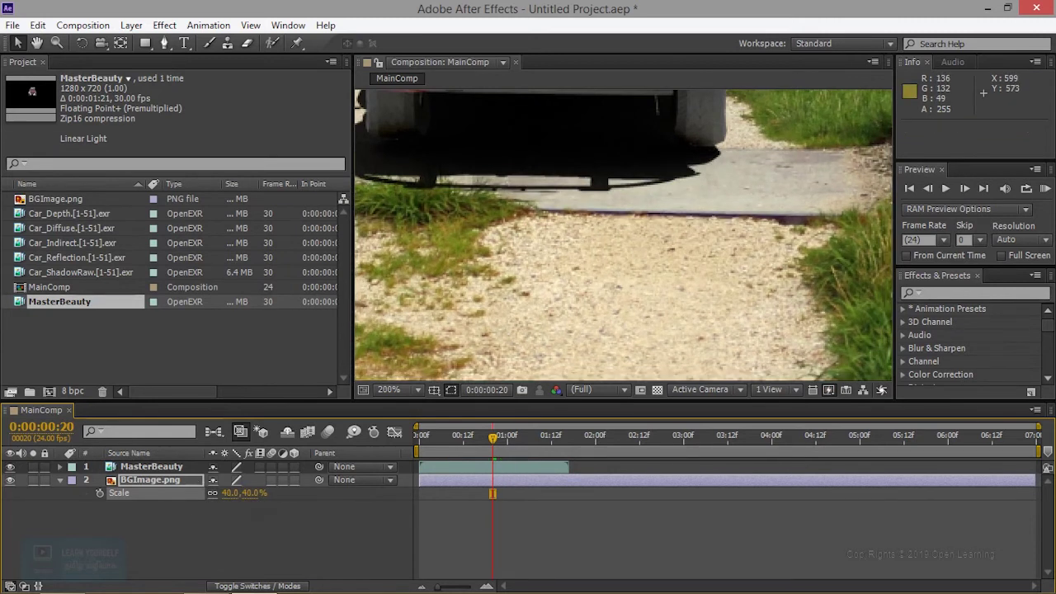
left_click_drag(231, 493, 232, 493)
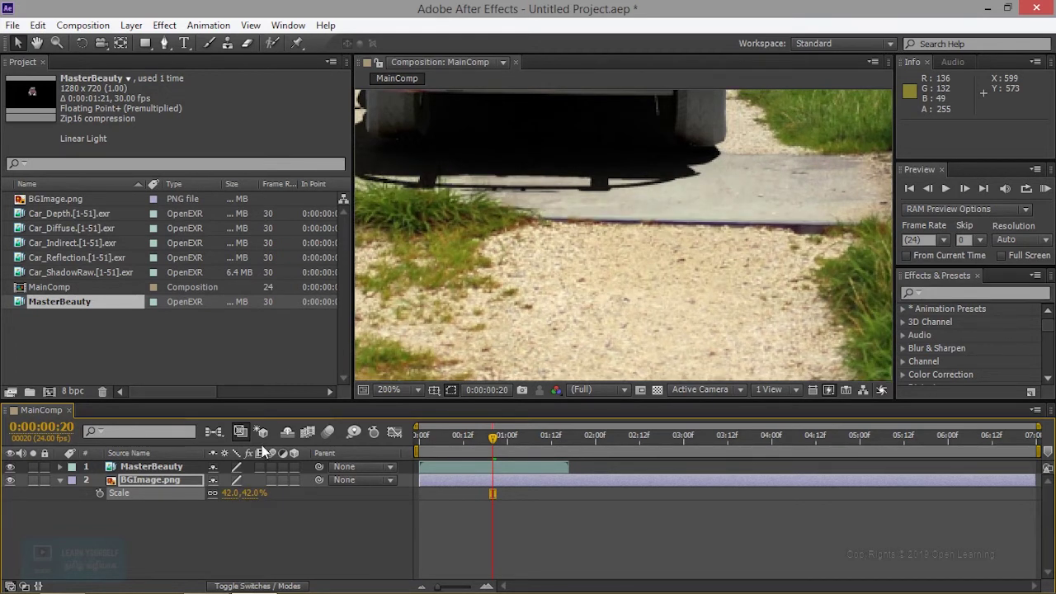
scroll(506, 254, "down", 4)
scroll(506, 254, "up", 2)
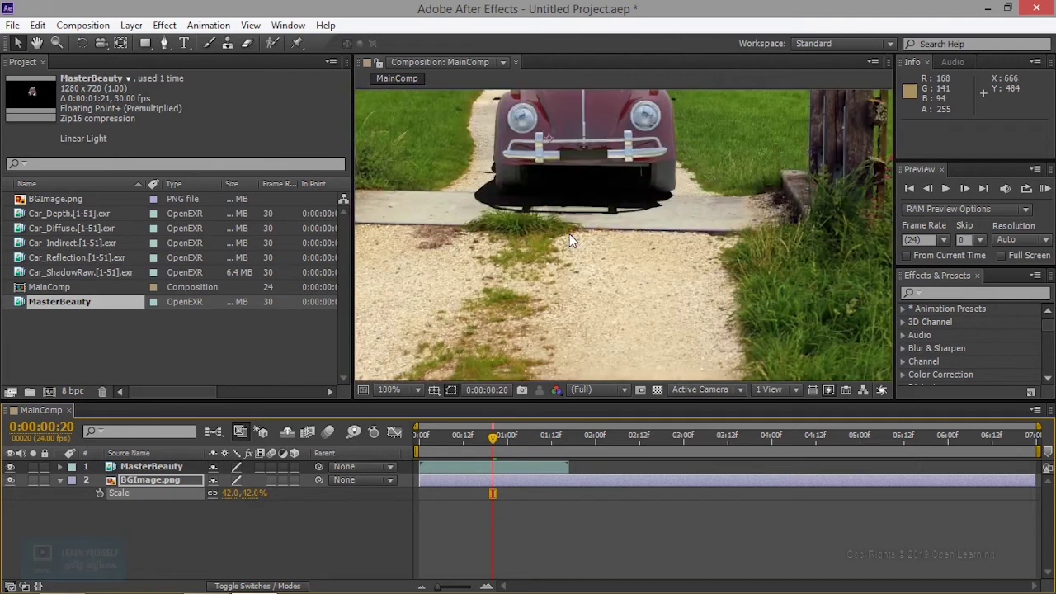
scroll(528, 236, "down", 2)
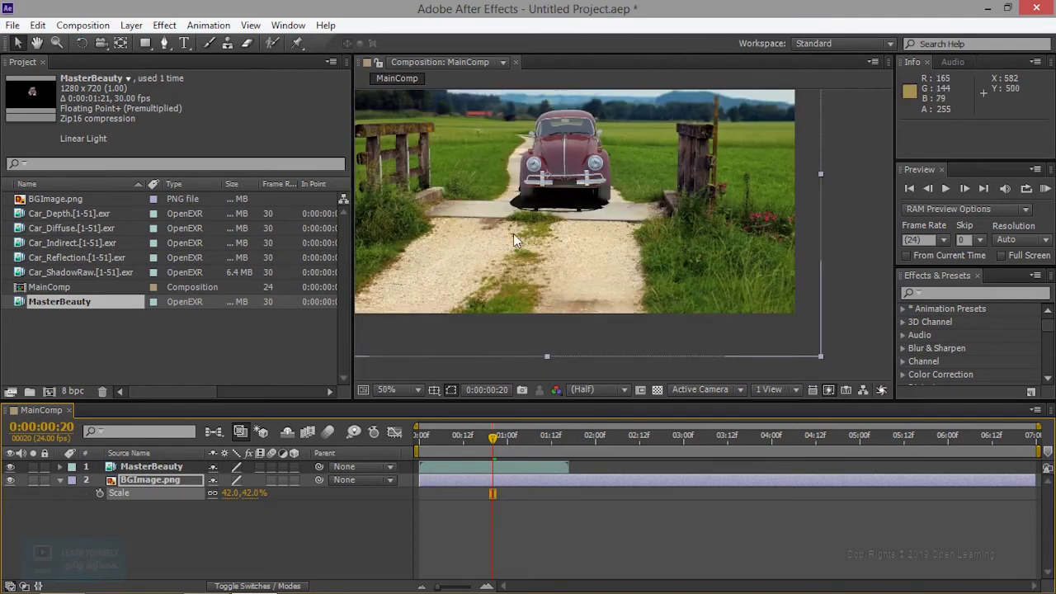
left_click(151, 468)
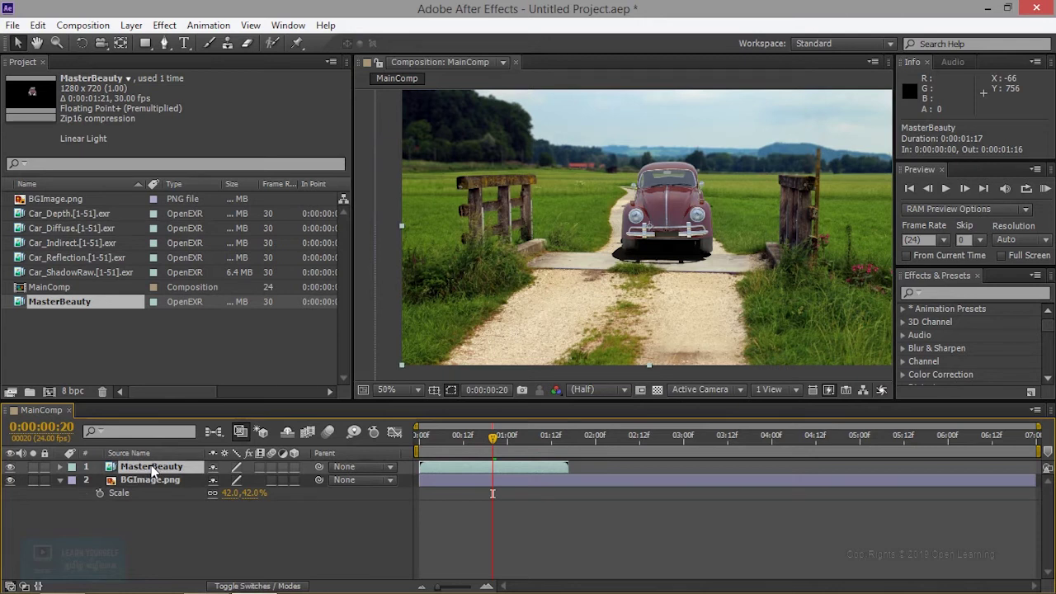
- Apply the 3D Channel EXtractoR effect to the MasterBeauty layer
right_click(153, 470)
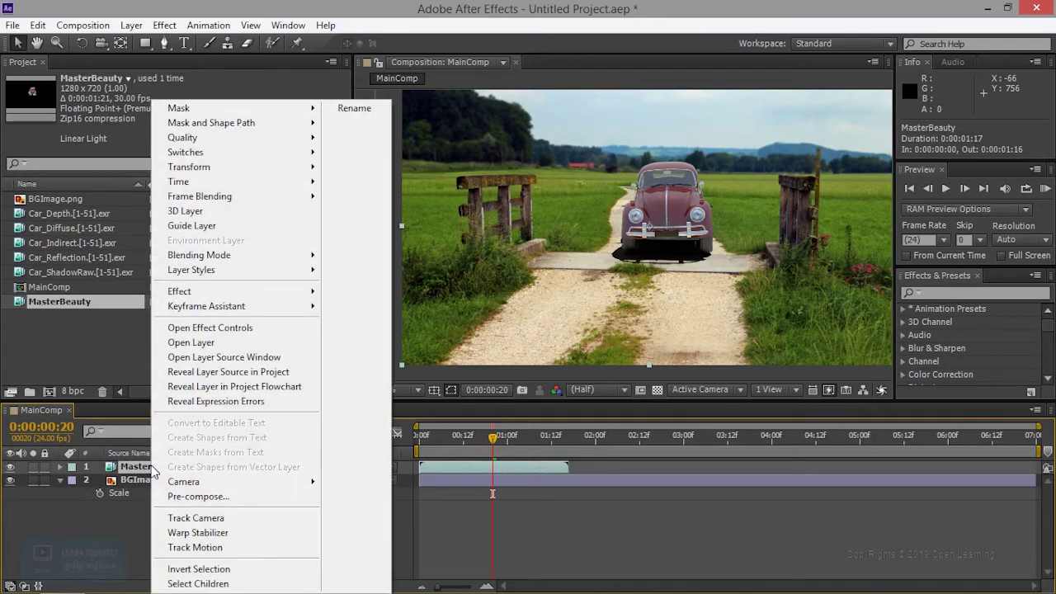
mouse_move(259, 294)
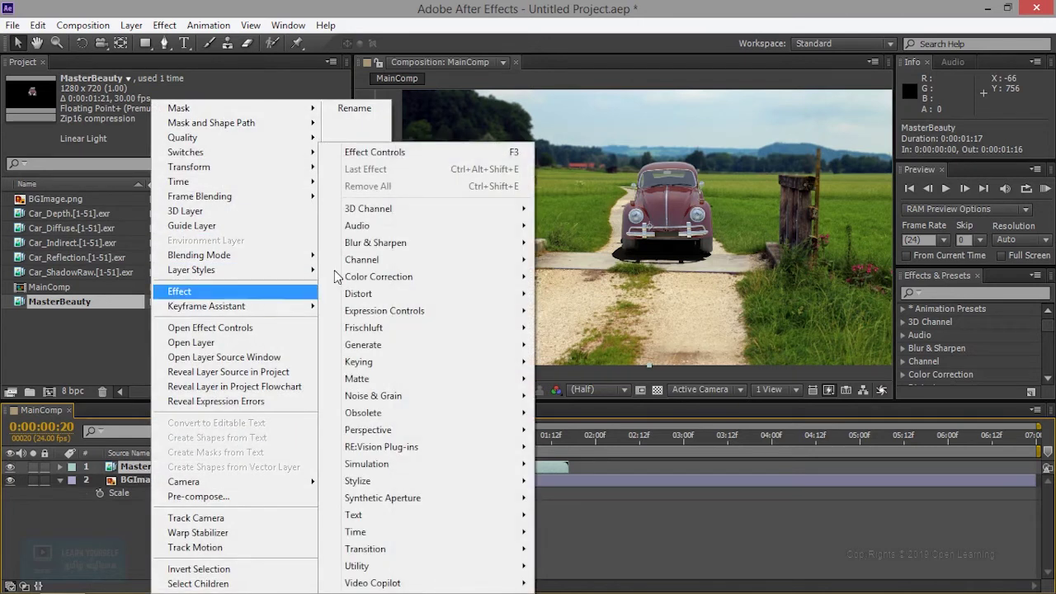
mouse_move(410, 270)
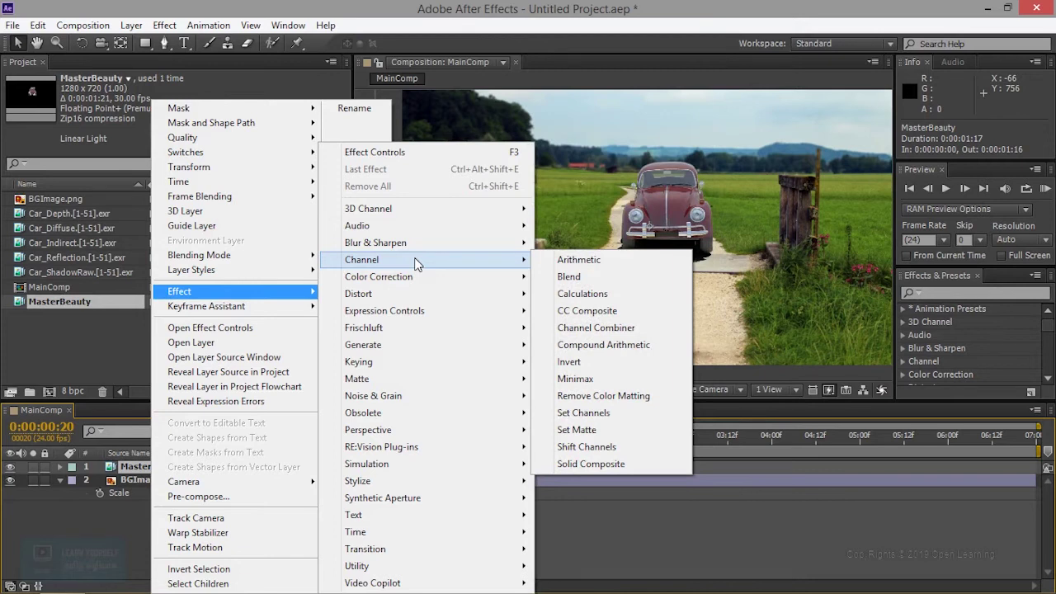
mouse_move(429, 210)
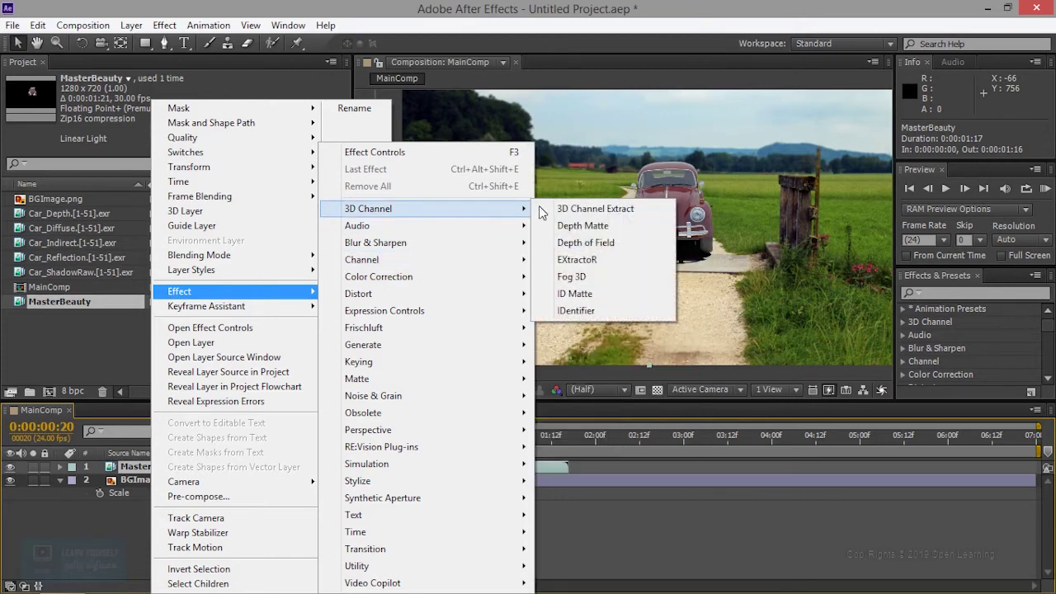
left_click(586, 260)
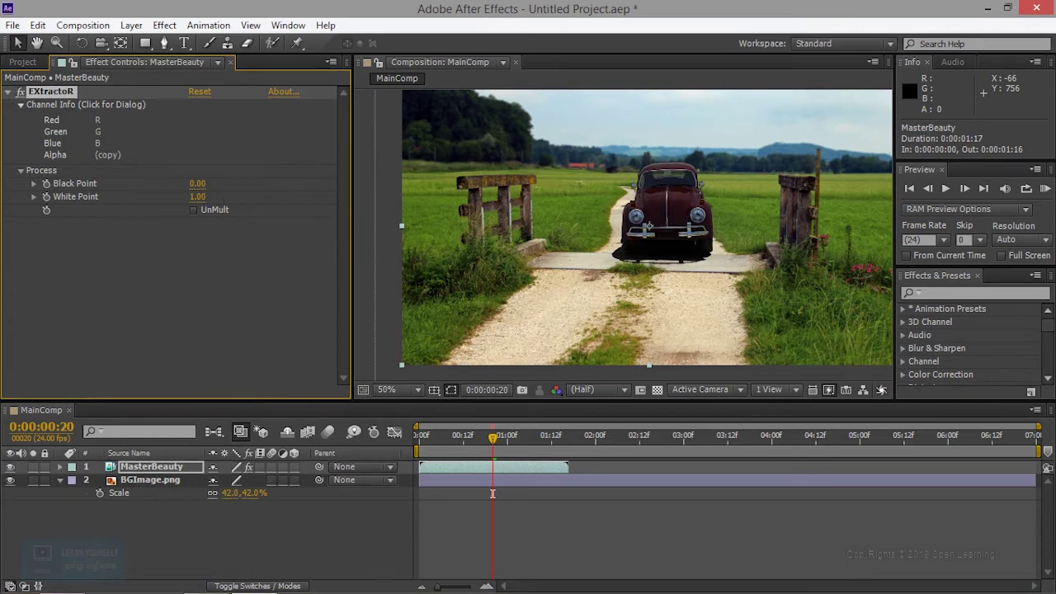
- In EXtractoR's Channel Info, set the Alpha source to the A channel
left_click(85, 104)
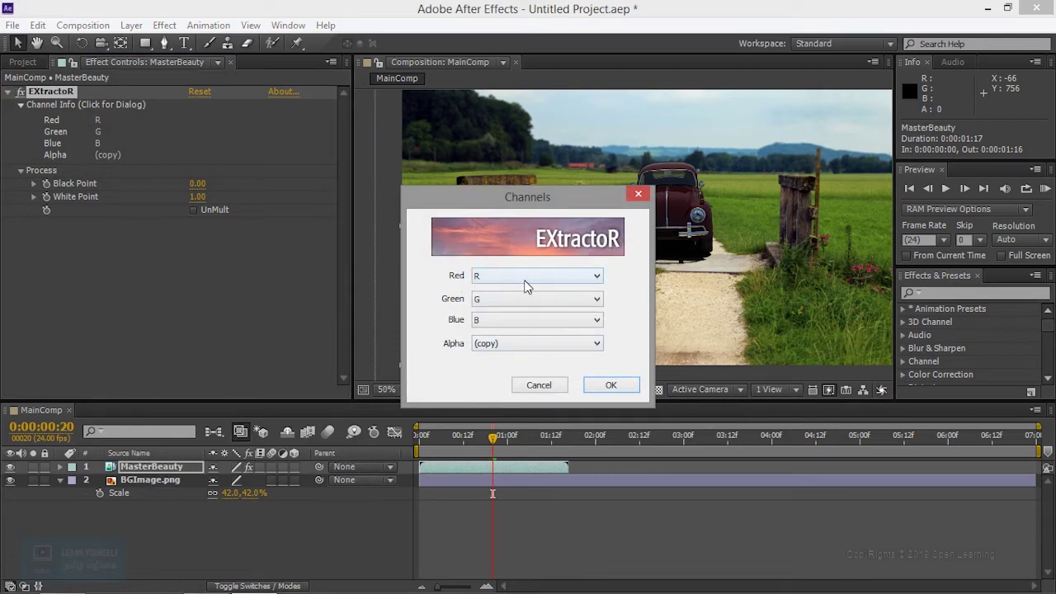
left_click(502, 346)
left_click(501, 367)
left_click(622, 386)
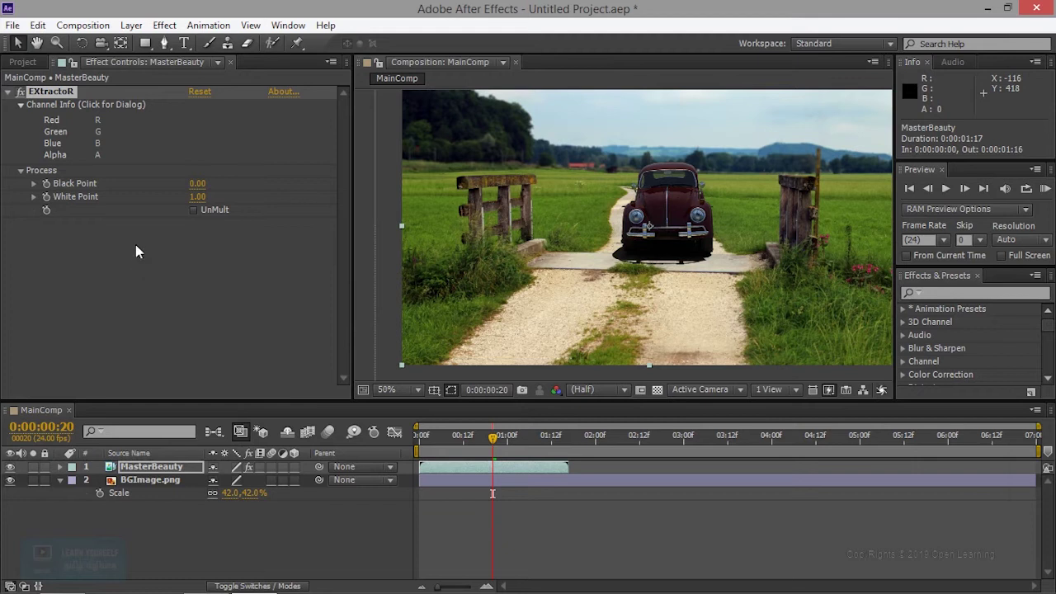
- Add a Color Correction > Exposure effect under EXtractoR on MasterBeauty, left at defaults
right_click(209, 302)
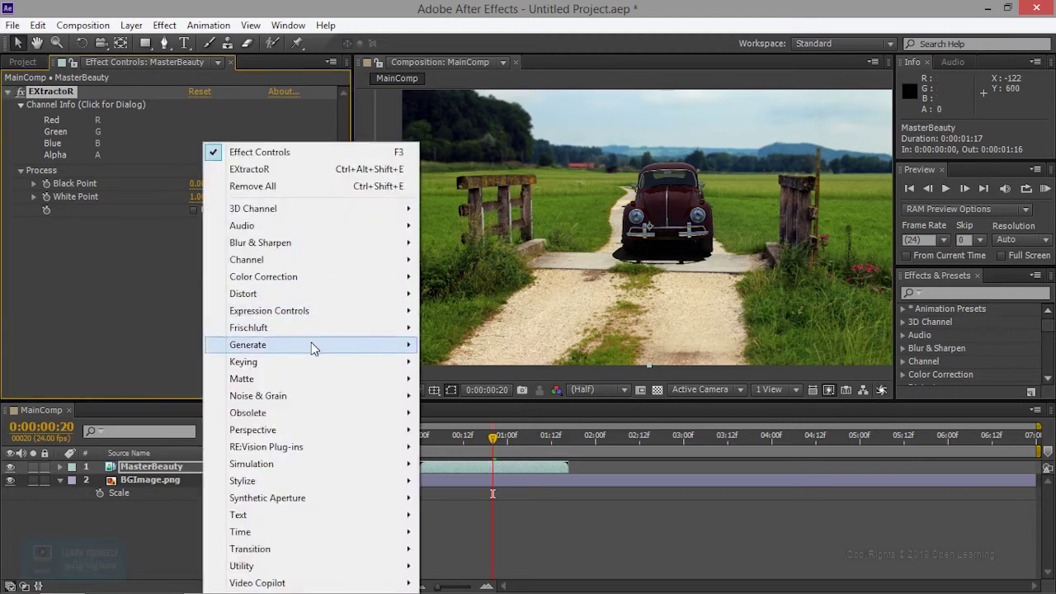
mouse_move(311, 330)
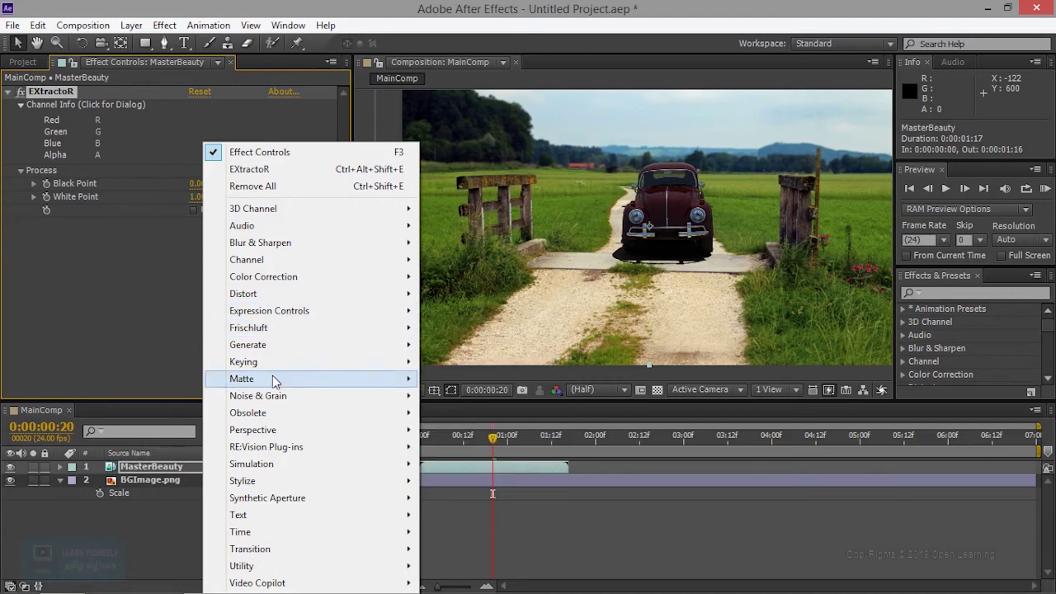
mouse_move(314, 419)
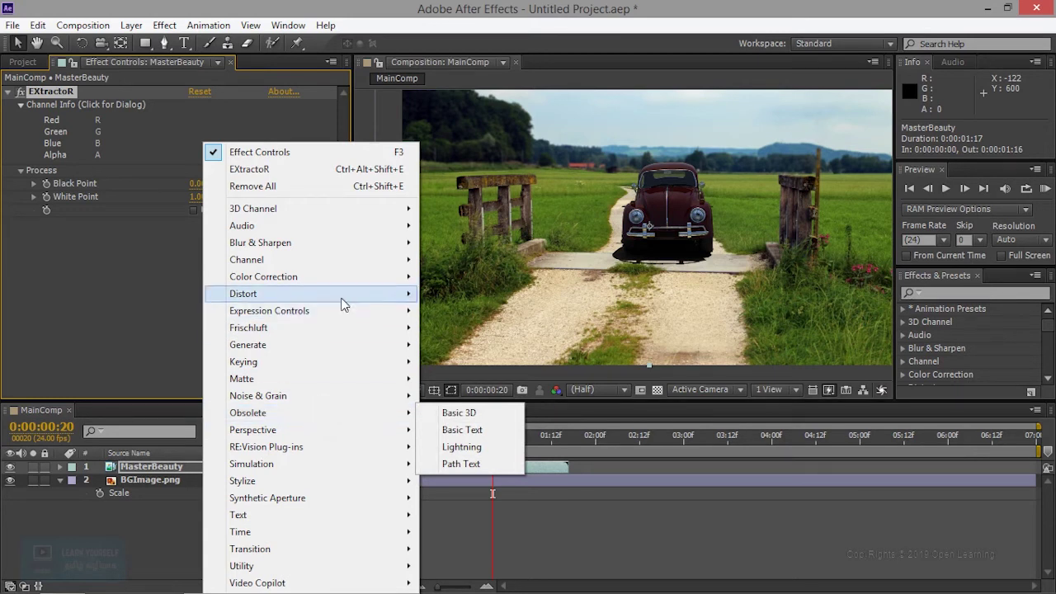
mouse_move(343, 304)
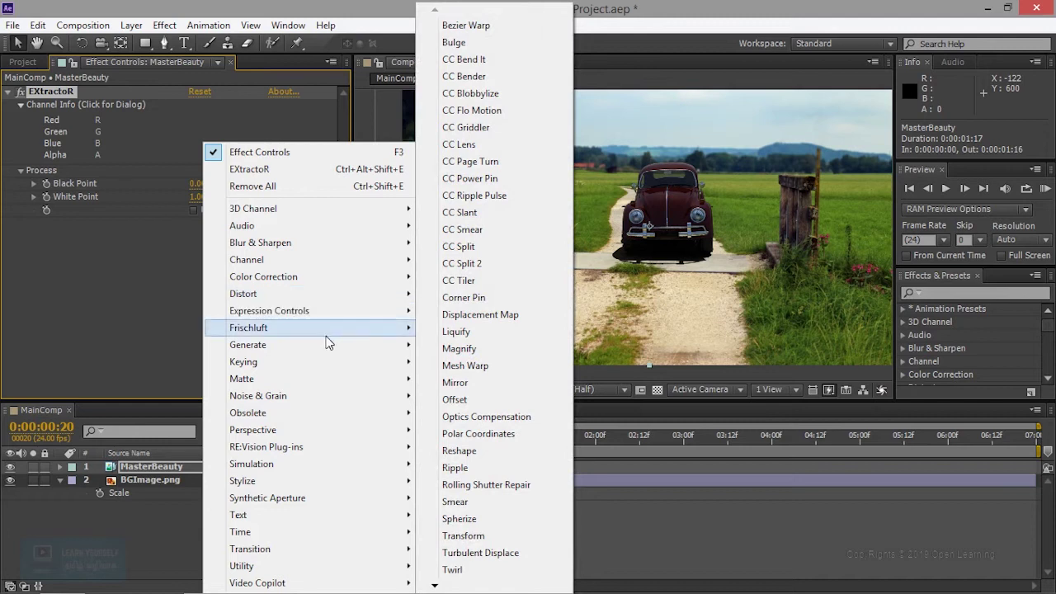
mouse_move(327, 213)
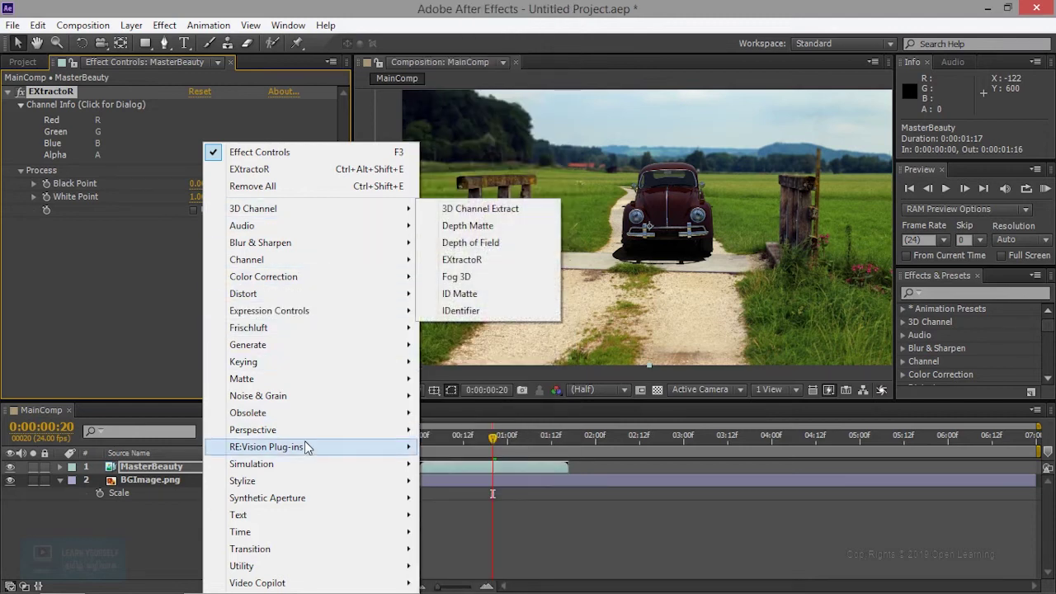
mouse_move(304, 287)
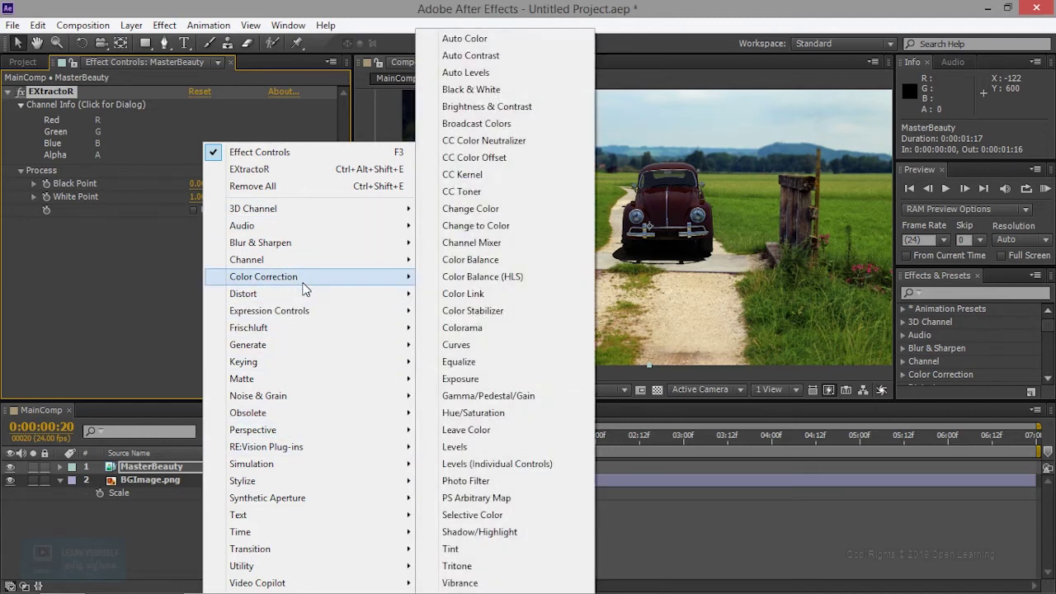
left_click(466, 380)
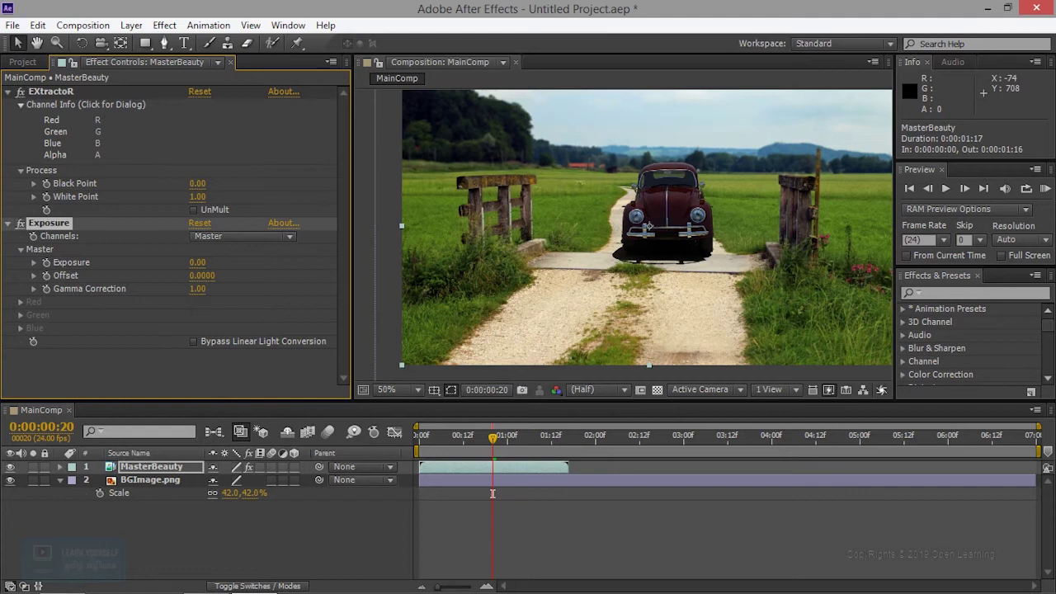
- Set Exposure's Gamma Correction to 2.2, then scrub Exposure up and Gamma down
left_click(198, 289)
type("2.2")
key("Return")
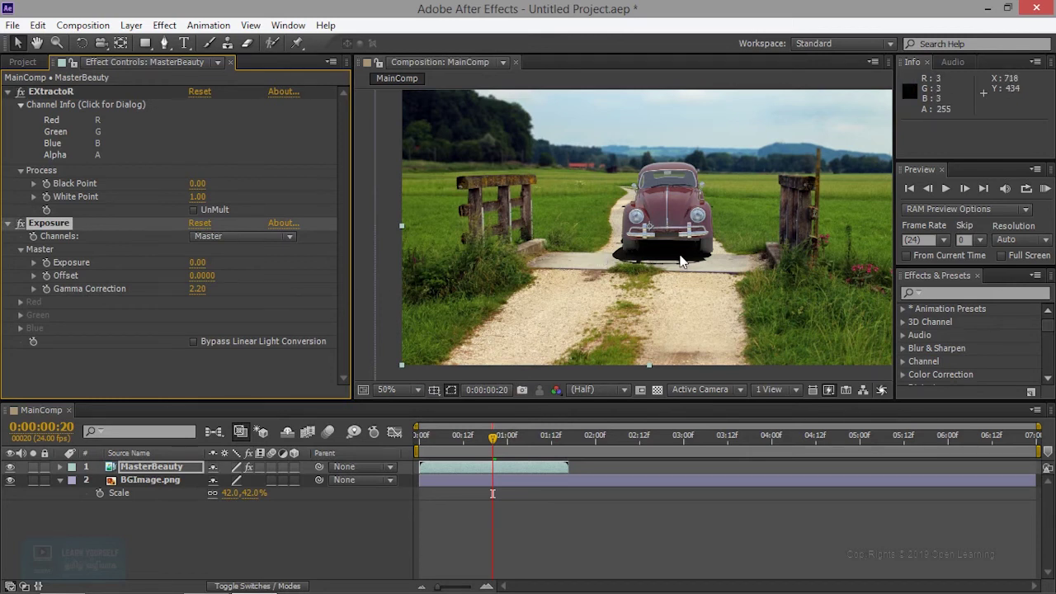
scroll(678, 257, "up", 2)
scroll(691, 231, "up", 3)
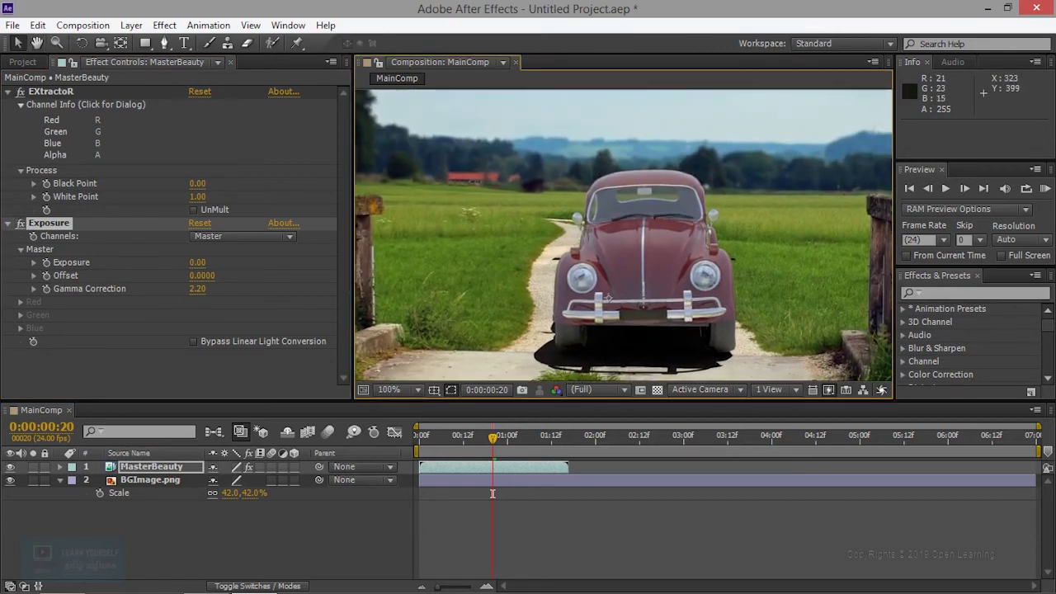
left_click_drag(197, 262, 206, 262)
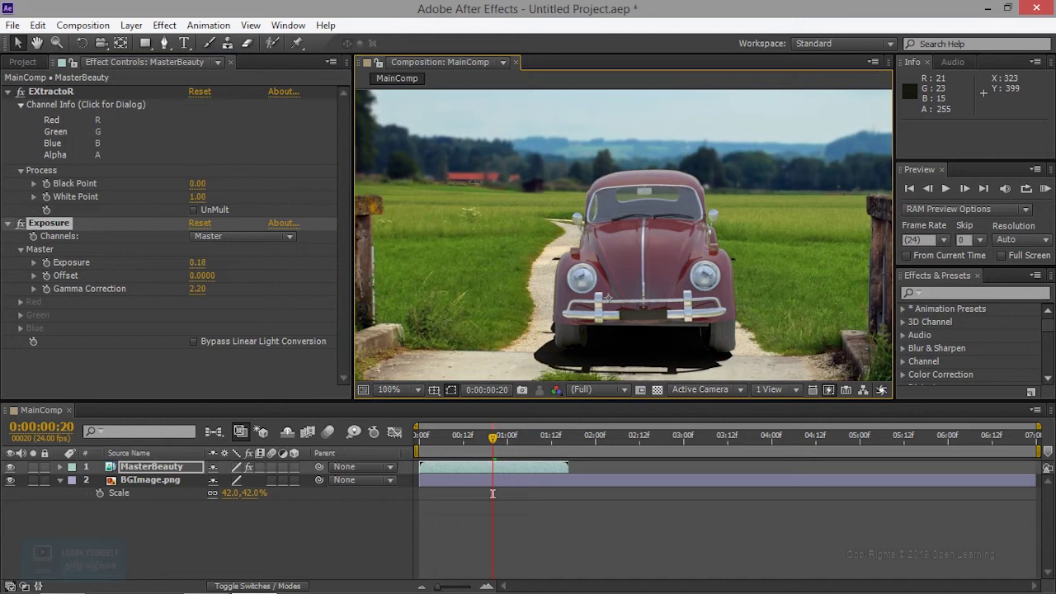
left_click(198, 323)
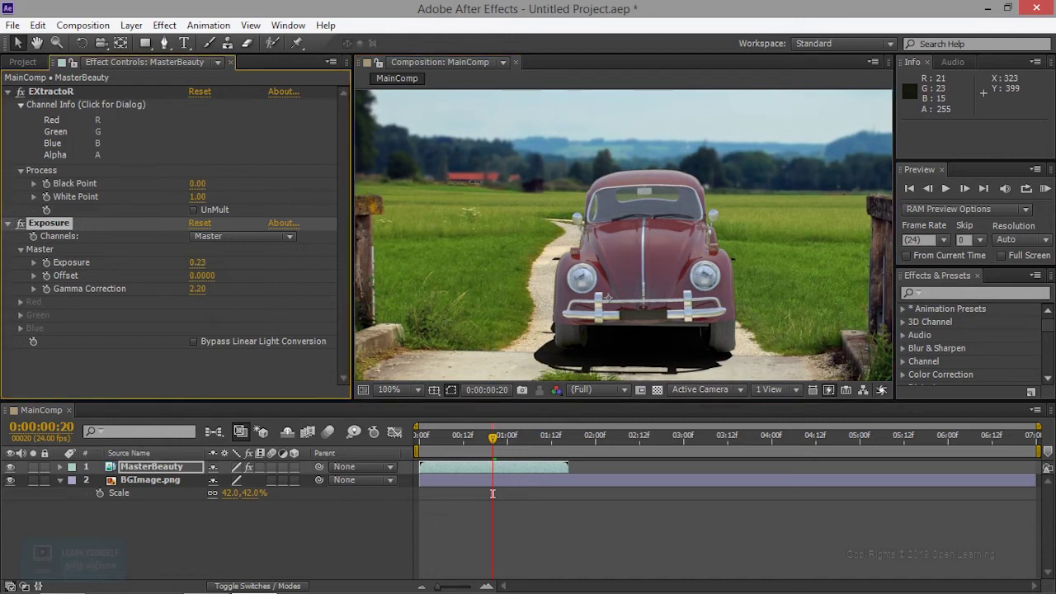
left_click_drag(197, 289, 188, 289)
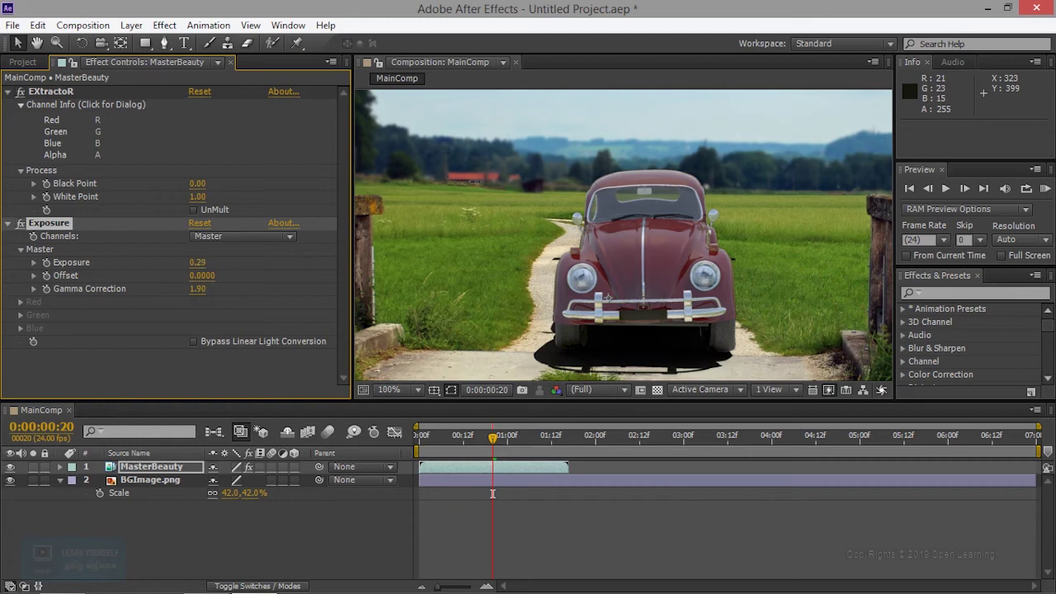
mouse_move(198, 263)
left_mouse_down()
mouse_move(206, 262)
mouse_move(195, 263)
left_mouse_up()
- Compare Exposure on and off, settle at Exposure ≈0.50 and Gamma 1.42, and collapse EXtractoR
left_click(21, 223)
left_click(20, 223)
left_click(21, 223)
left_click(20, 223)
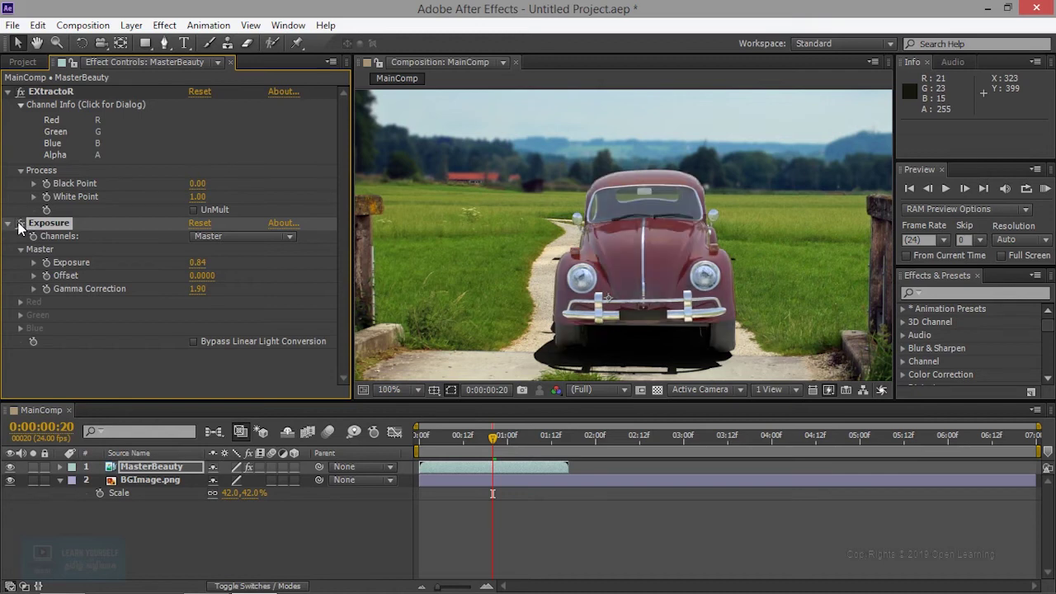
left_click_drag(197, 263, 208, 262)
mouse_move(197, 262)
left_mouse_down()
mouse_move(177, 262)
mouse_move(186, 289)
left_mouse_up()
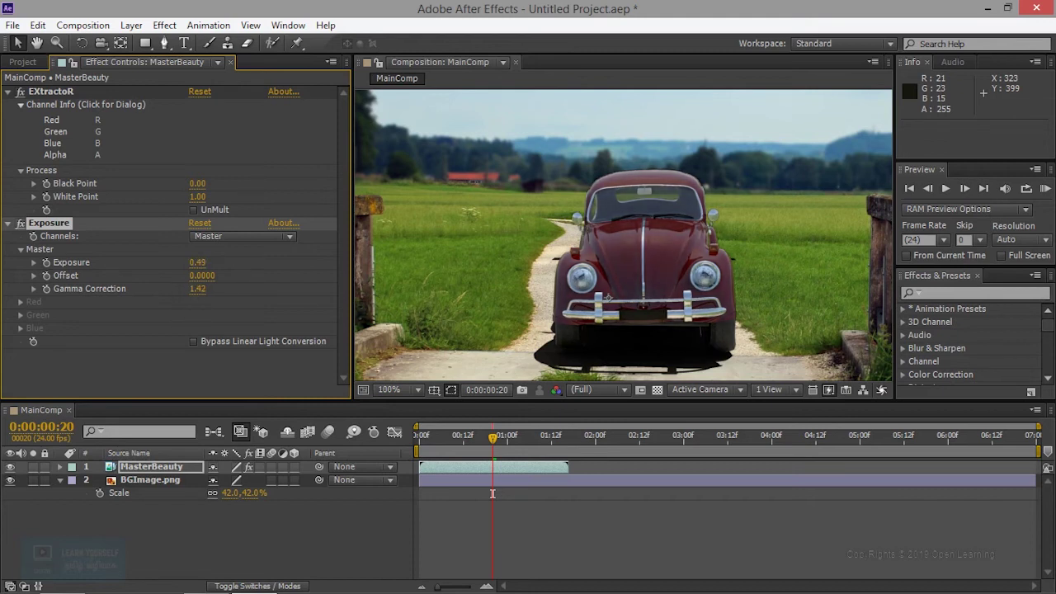
left_click(7, 93)
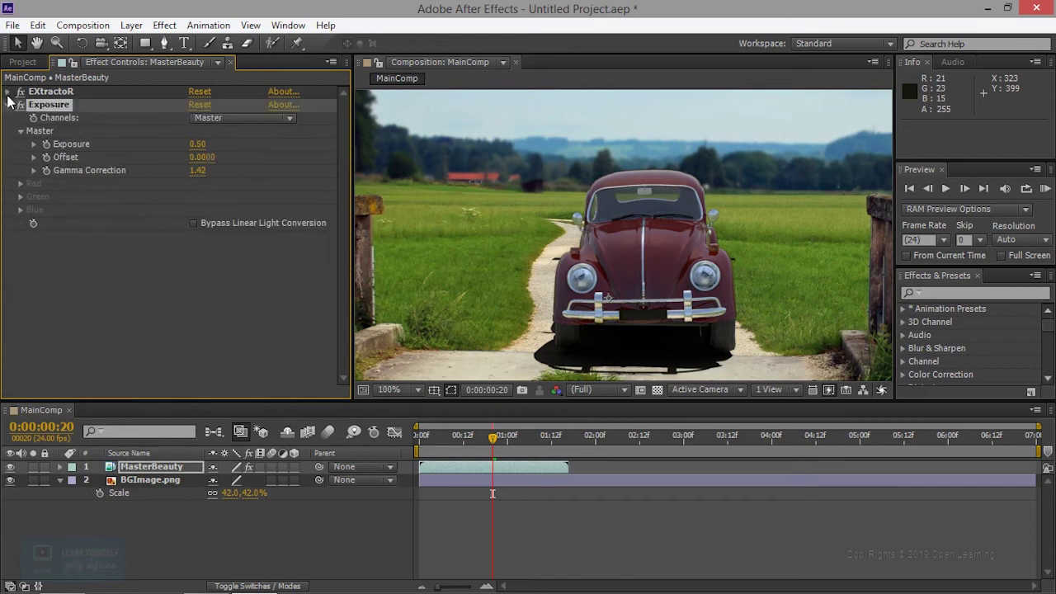
- Collapse Exposure and add a Color Correction > Curves effect to MasterBeauty
left_click(8, 105)
left_click(93, 288)
right_click(125, 246)
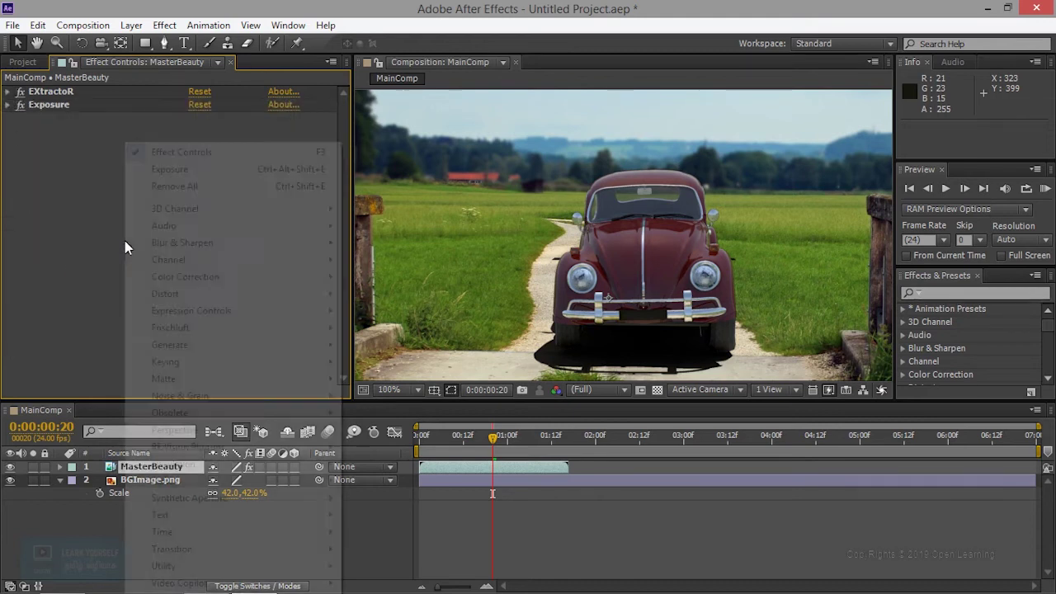
mouse_move(289, 281)
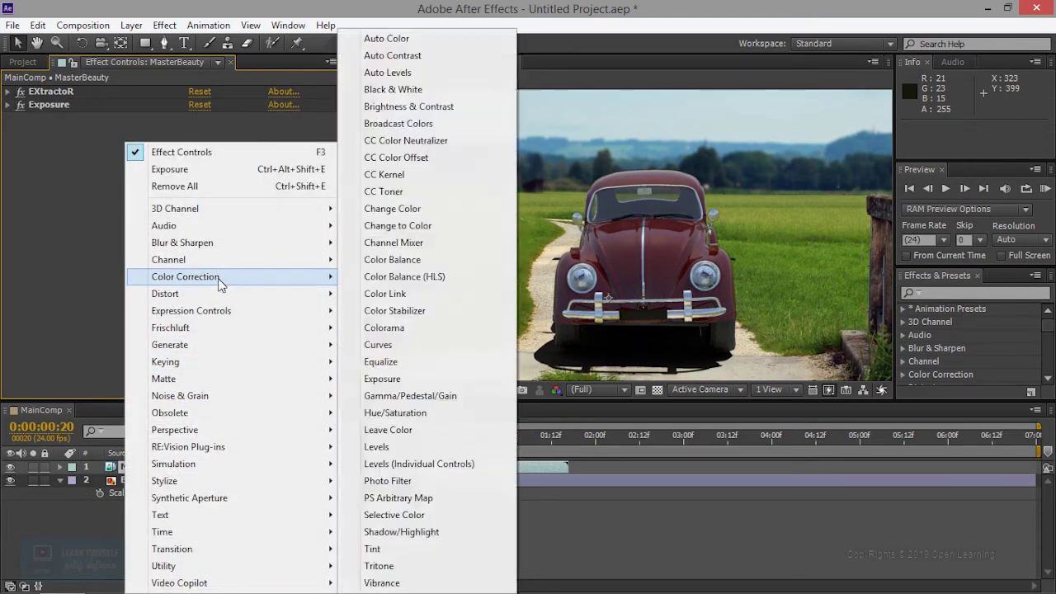
left_click(379, 345)
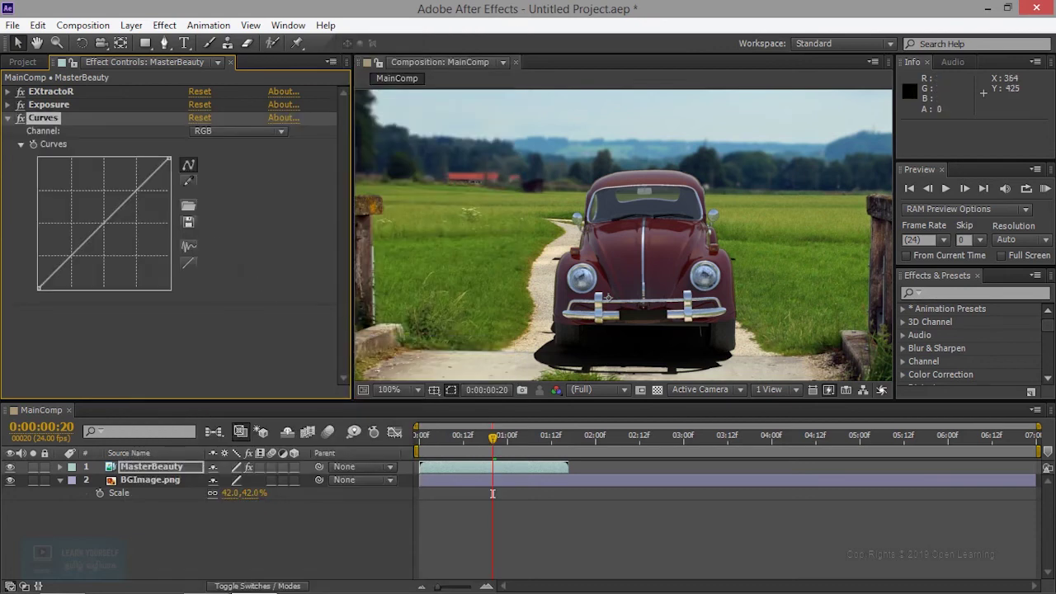
- Shape the RGB curve into an S for stronger contrast, then collapse Curves
left_click_drag(104, 222, 100, 196)
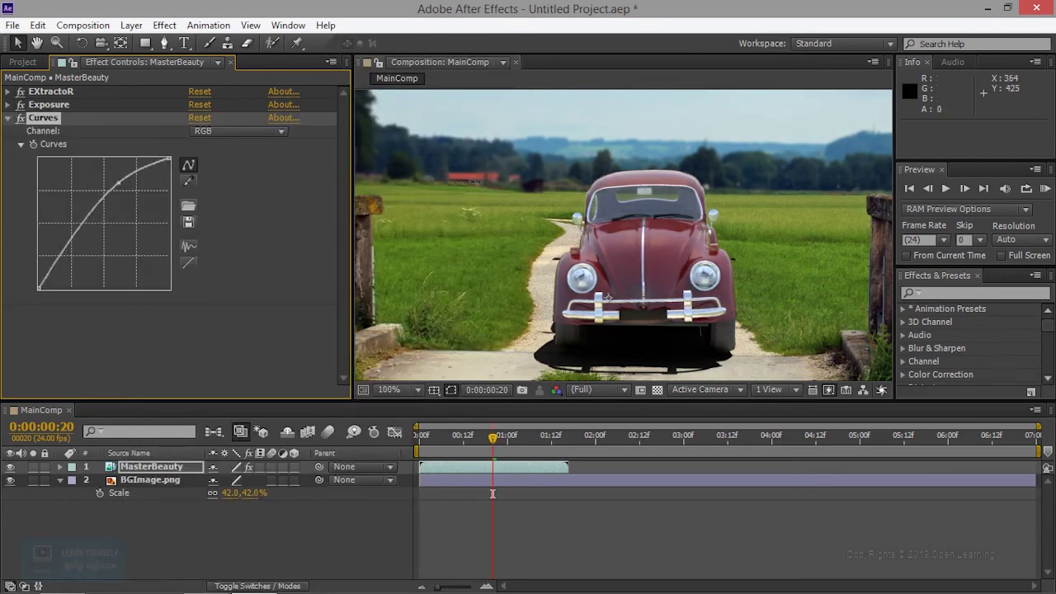
left_click_drag(74, 235, 77, 247)
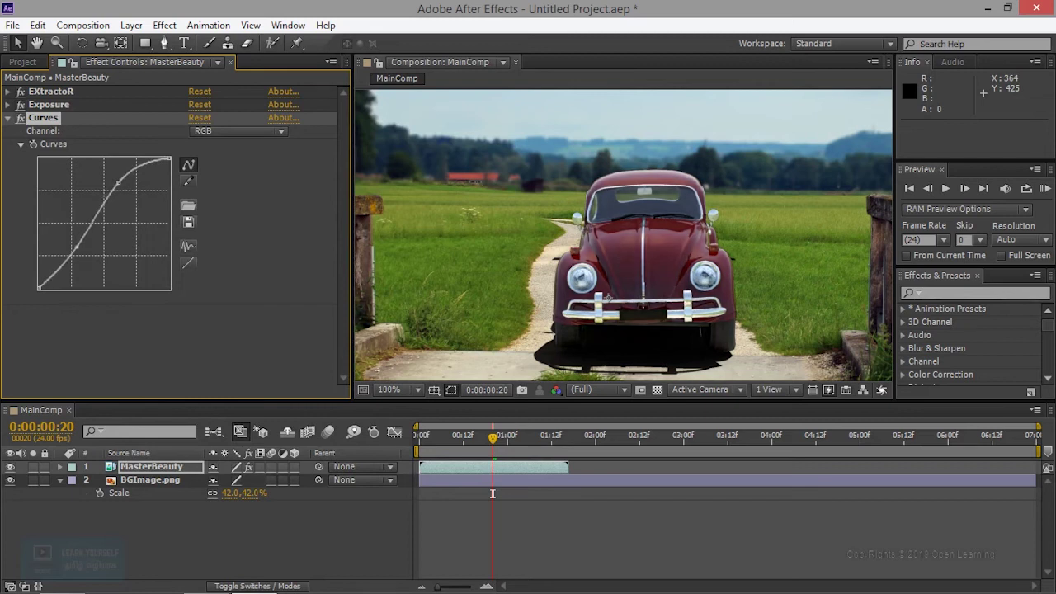
left_click_drag(77, 247, 75, 251)
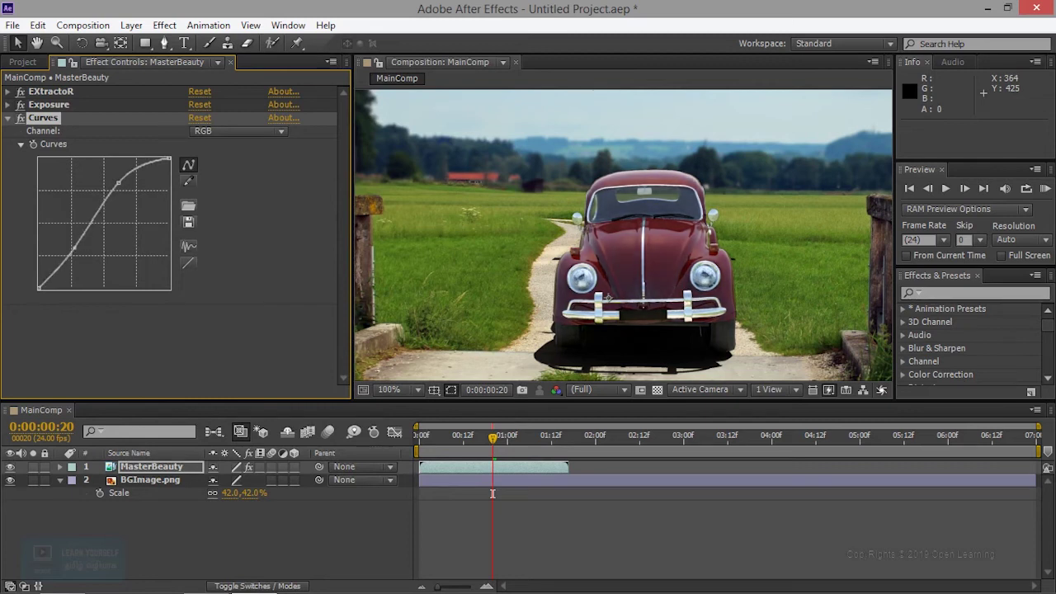
left_click_drag(119, 182, 122, 183)
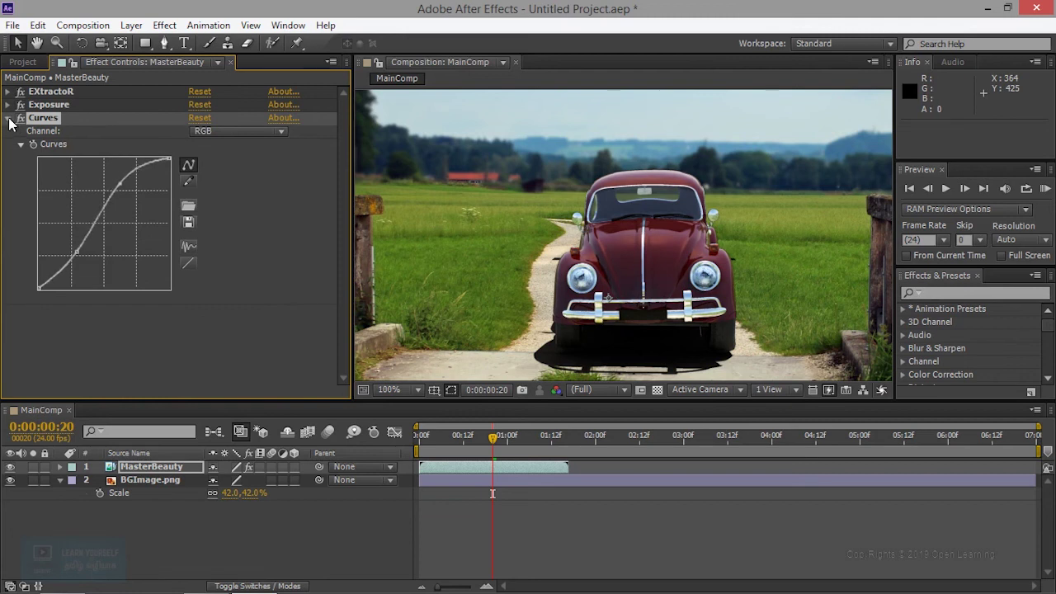
left_click(8, 118)
left_click(91, 254)
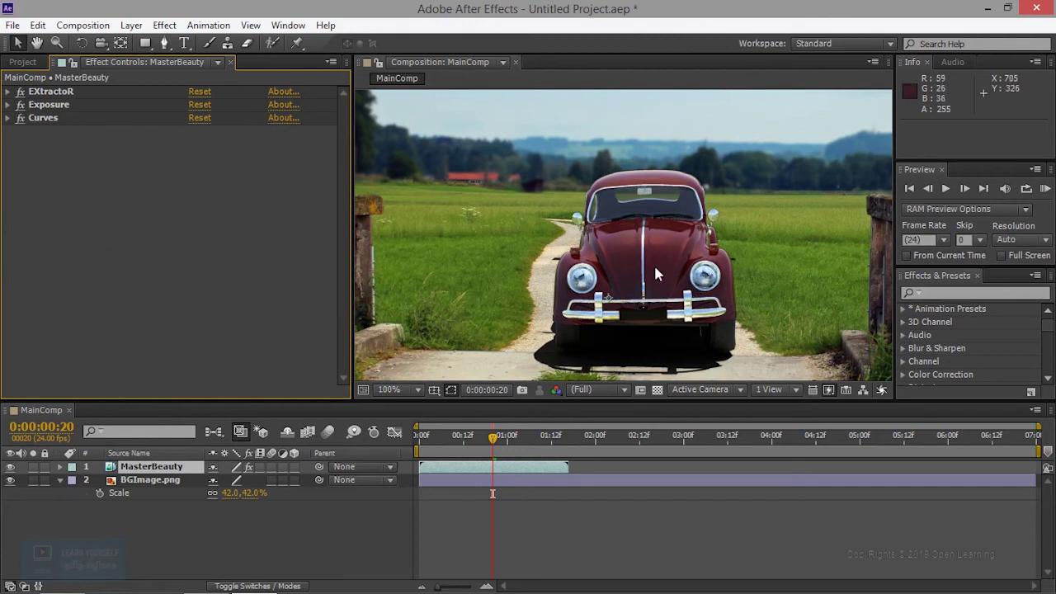
- Add Hue/Saturation to MasterBeauty, set Master Saturation to 28, and collapse it
right_click(126, 145)
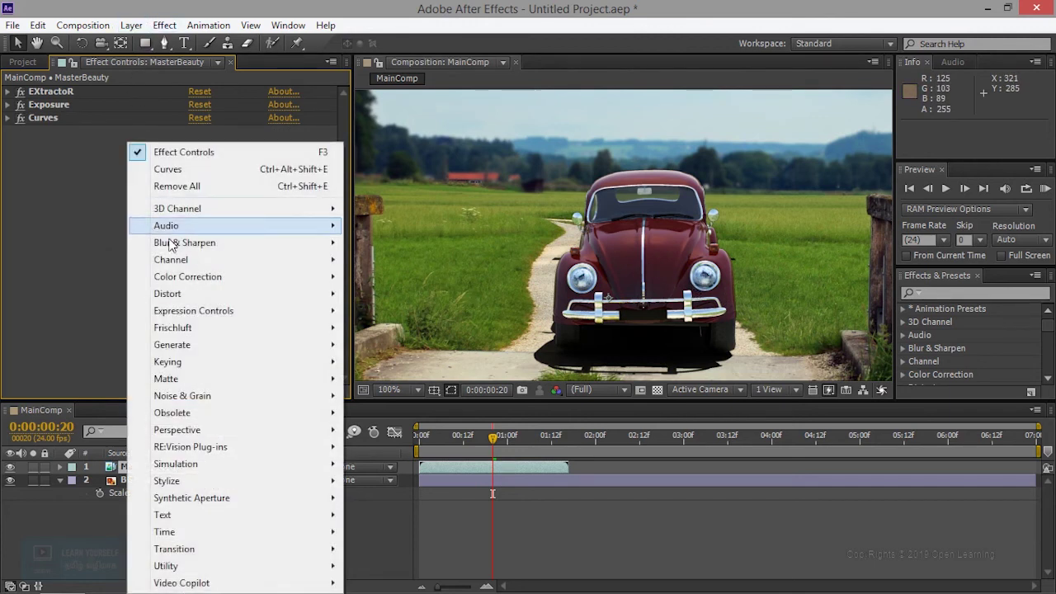
mouse_move(206, 284)
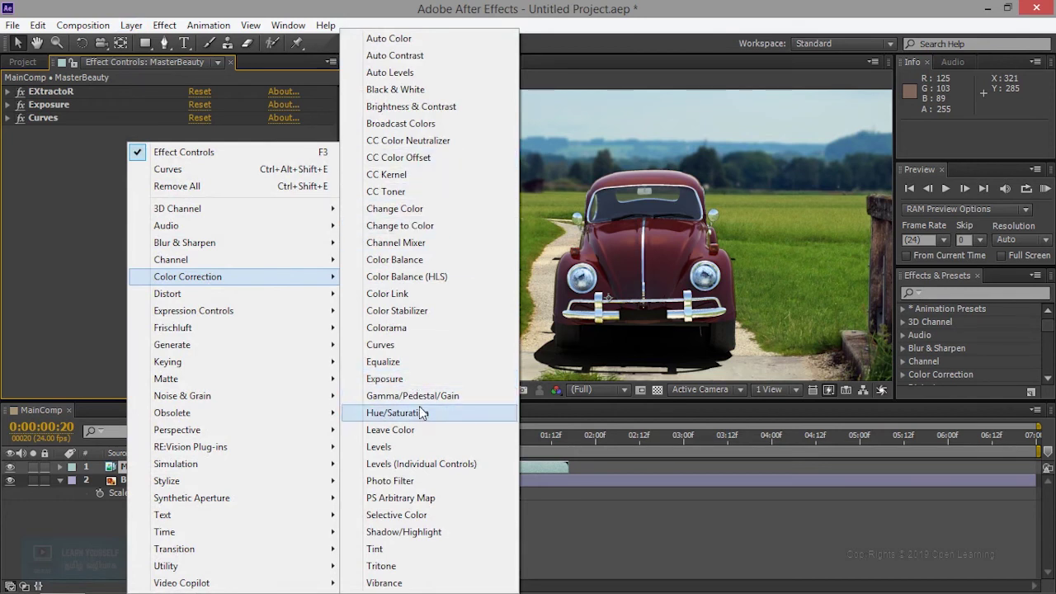
left_click(420, 409)
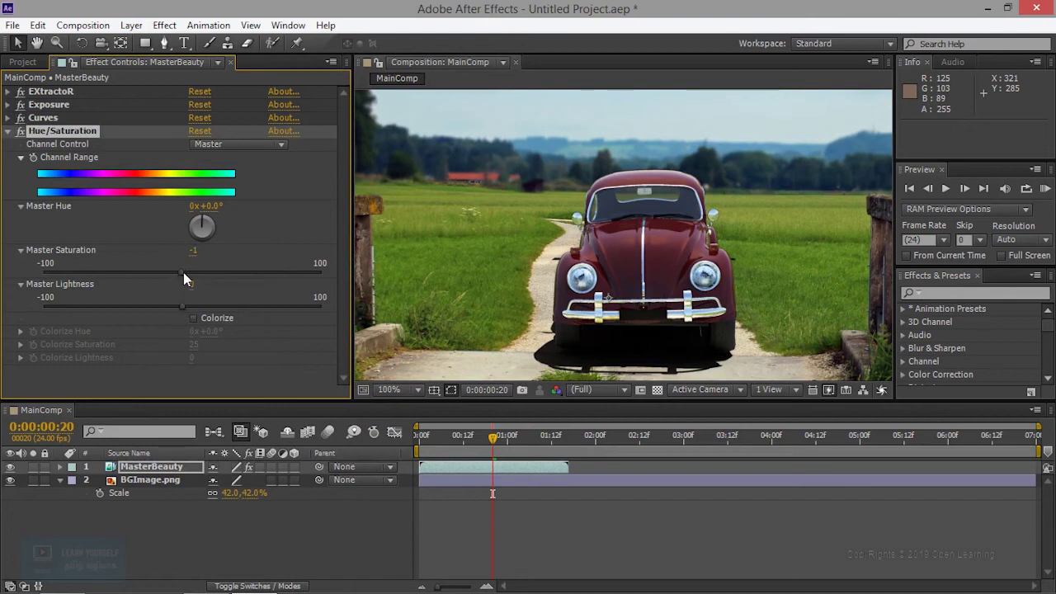
left_click_drag(185, 279, 191, 279)
left_click_drag(210, 272, 218, 272)
left_click_drag(224, 273, 222, 272)
left_click(8, 132)
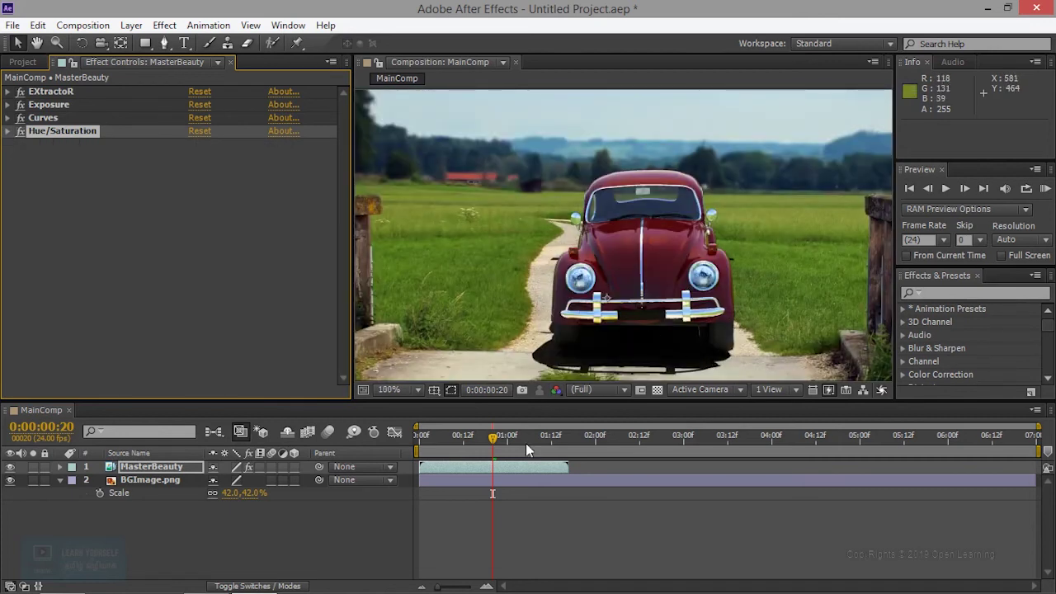
- End the work area at the car clip's end (0:00:01:15) and RAM-preview MainComp maximized
left_click_drag(1038, 451, 568, 452)
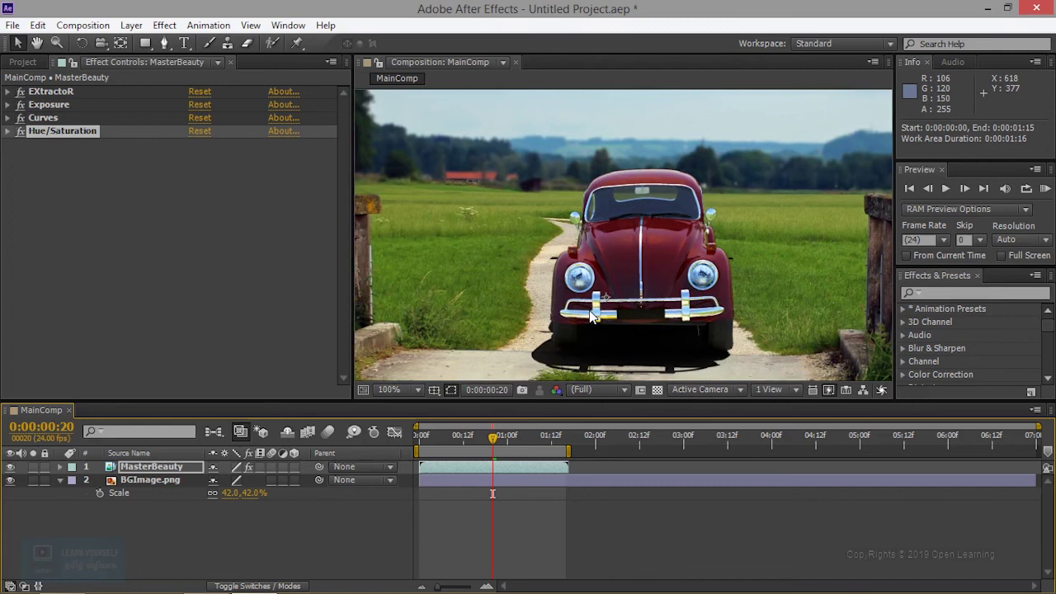
left_click_drag(610, 294, 608, 250)
key("KP_0")
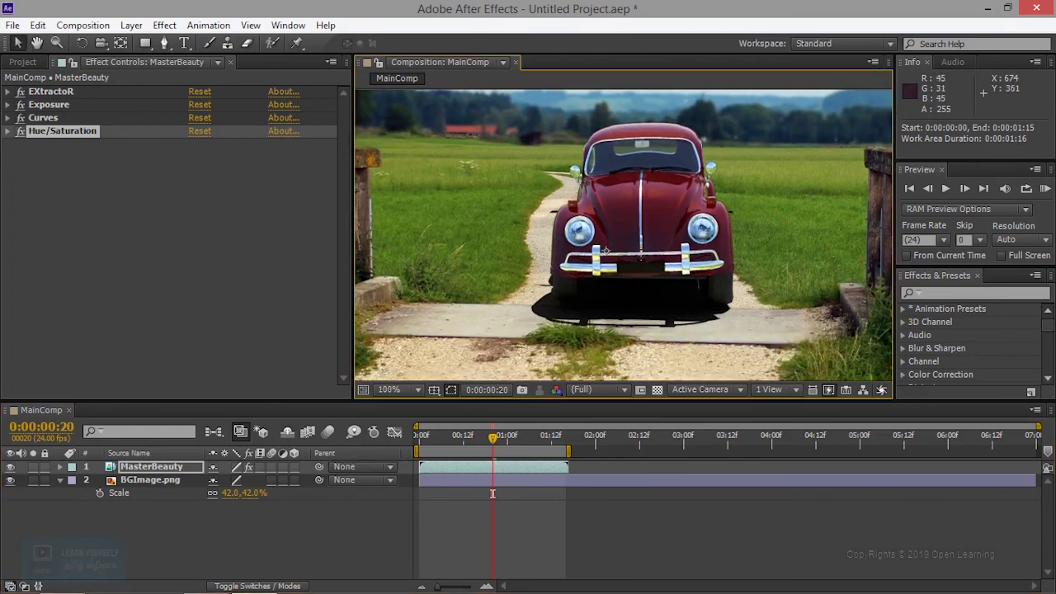
key("grave")
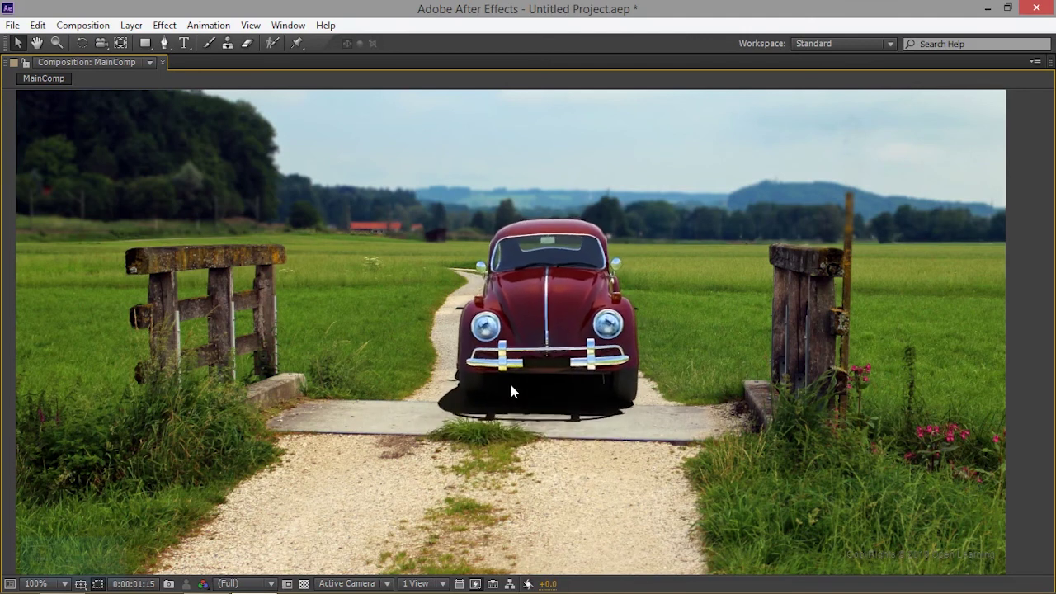
- Stop the preview, restore the panel layout, and select MainComp in the Project panel
left_click(538, 355)
key("grave")
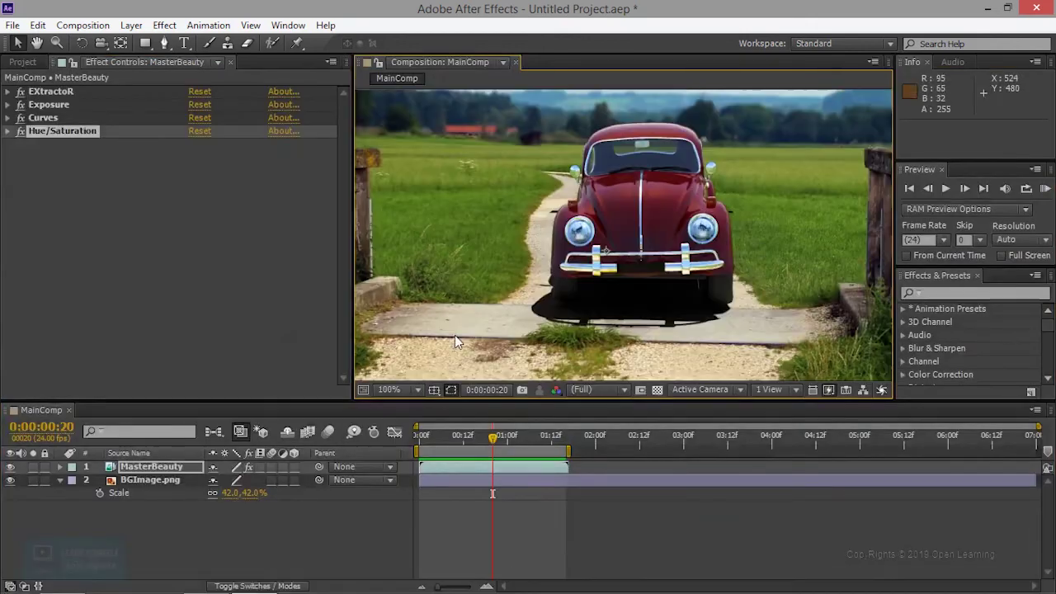
left_click(25, 62)
left_click(105, 362)
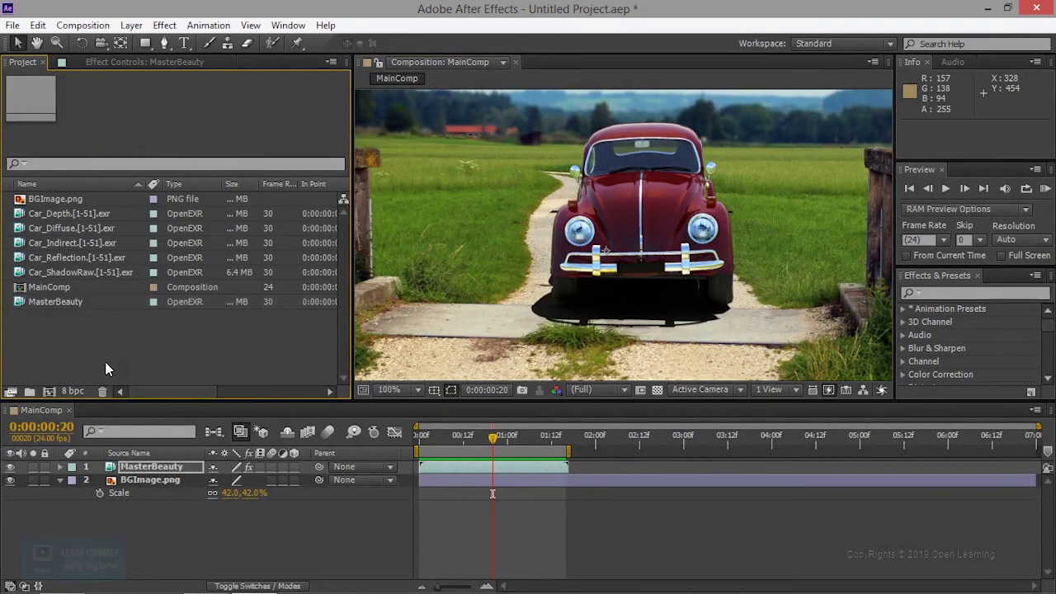
left_click(62, 277)
left_click(62, 286)
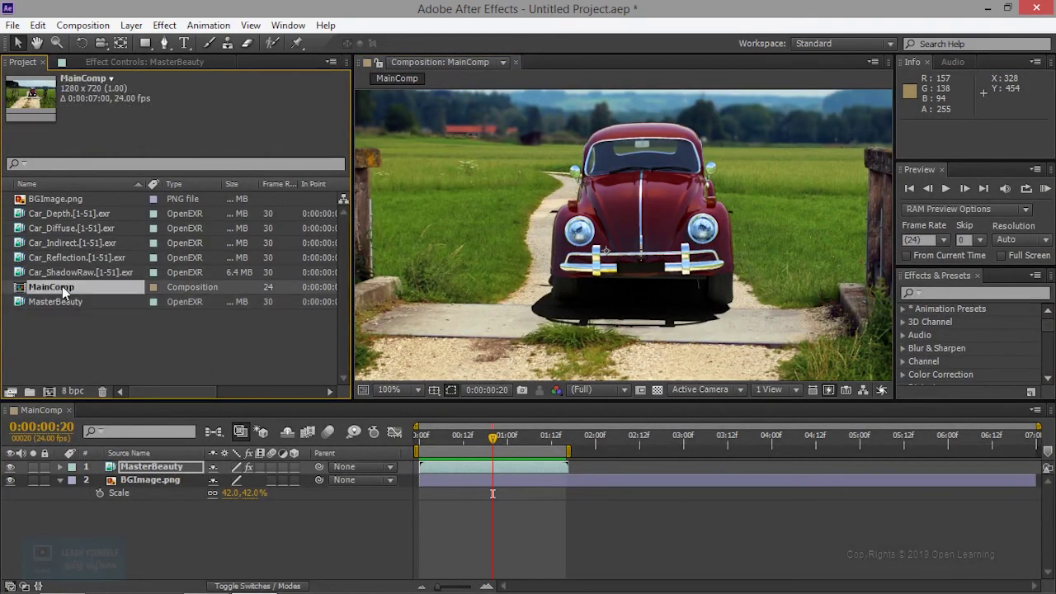